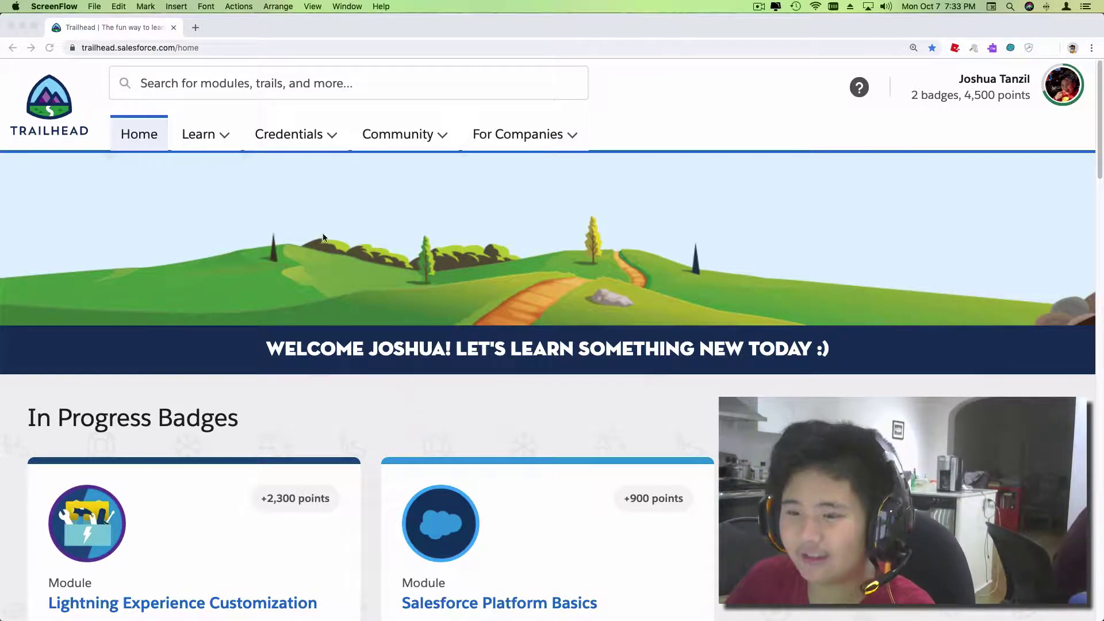
Step: Open the Lightning Experience Customization module from Trailhead's recent items and scroll to its units
{"action": "left_click", "coordinate": [233, 86]}
{"action": "left_click", "coordinate": [200, 82]}
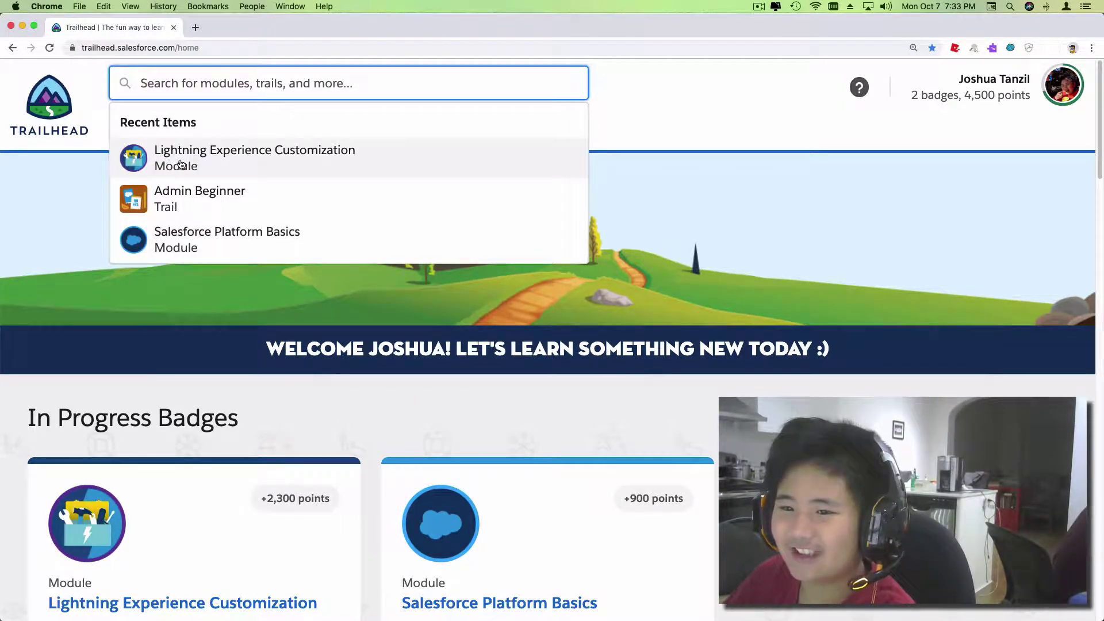
{"action": "left_click", "coordinate": [236, 154]}
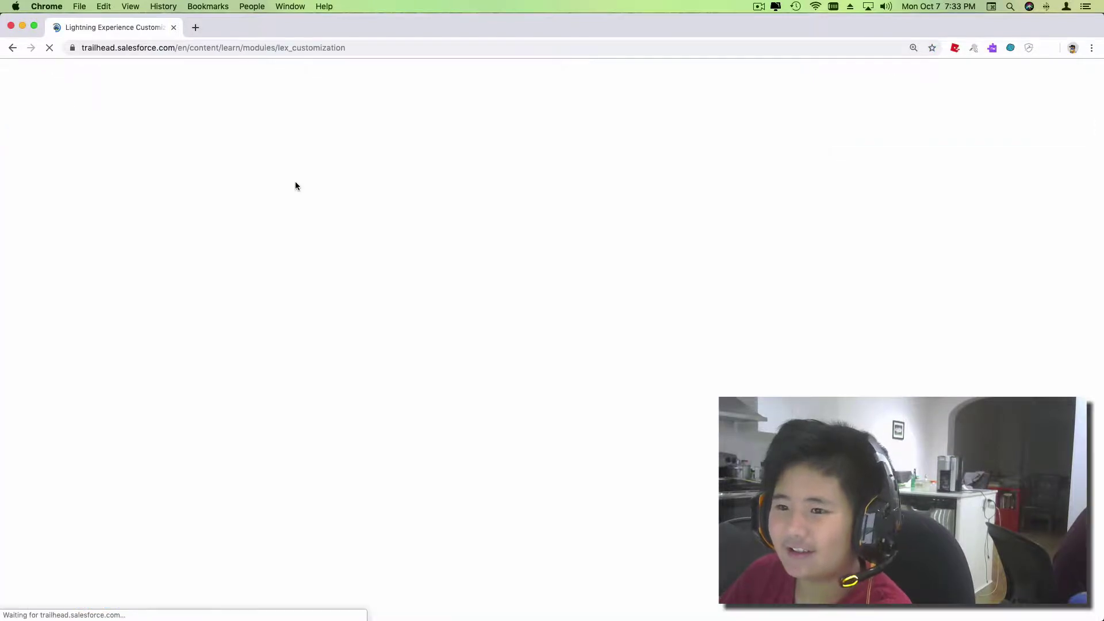
{"action": "scroll", "coordinate": [487, 490], "scroll_direction": "down", "scroll_amount": 8}
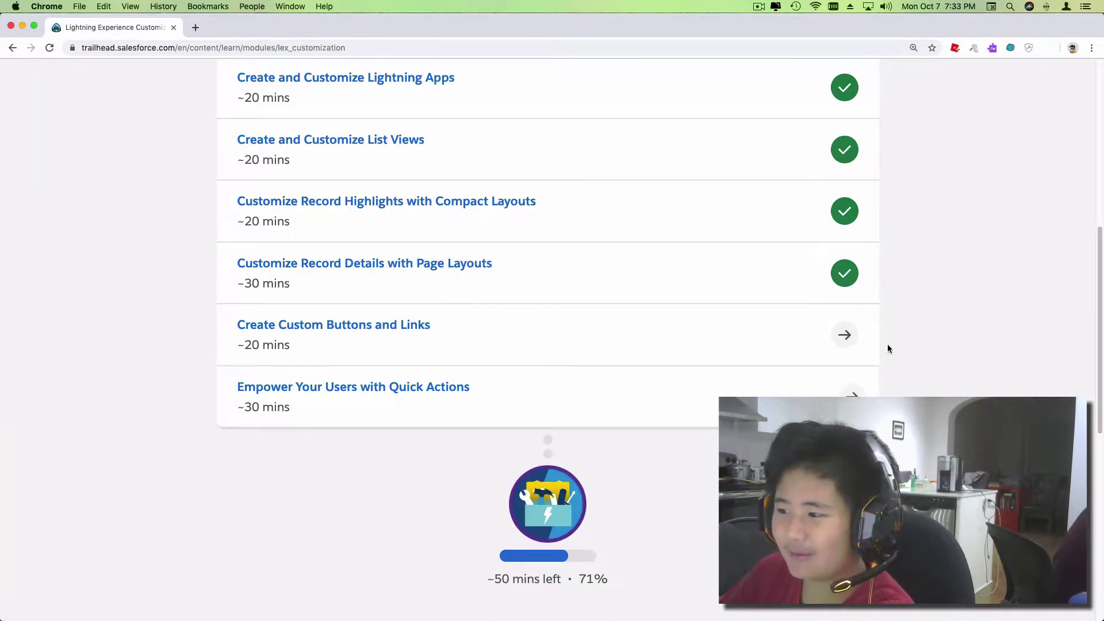
{"action": "scroll", "coordinate": [868, 347], "scroll_direction": "down", "scroll_amount": 6}
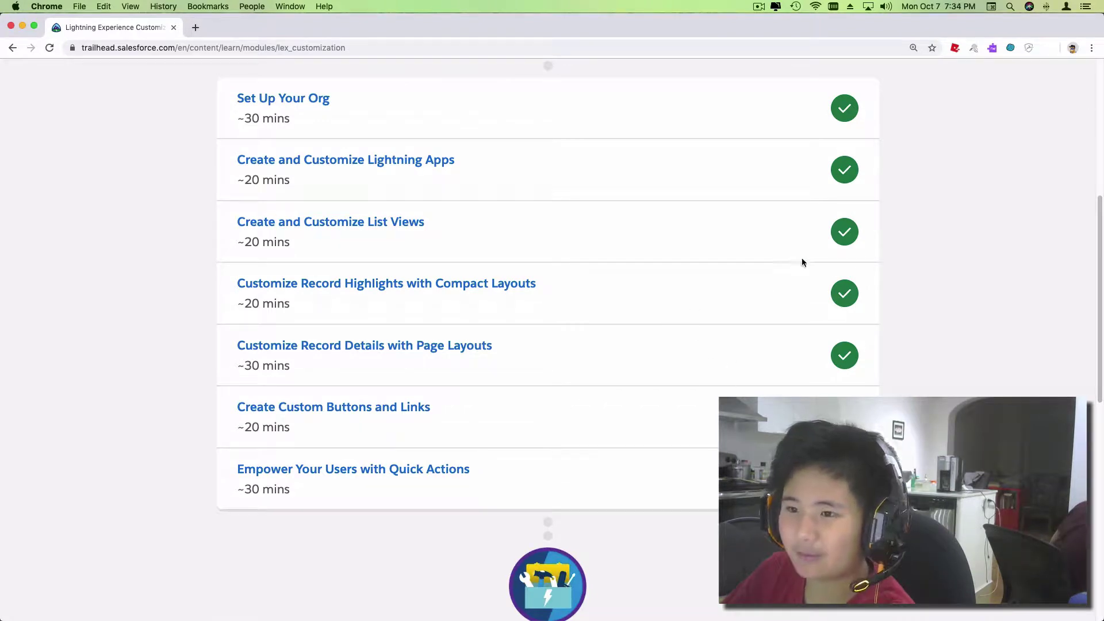
Step: Read through the Create and Customize Lightning Apps unit down to its Quiz Complete (+100 points) section
{"action": "left_click", "coordinate": [443, 164]}
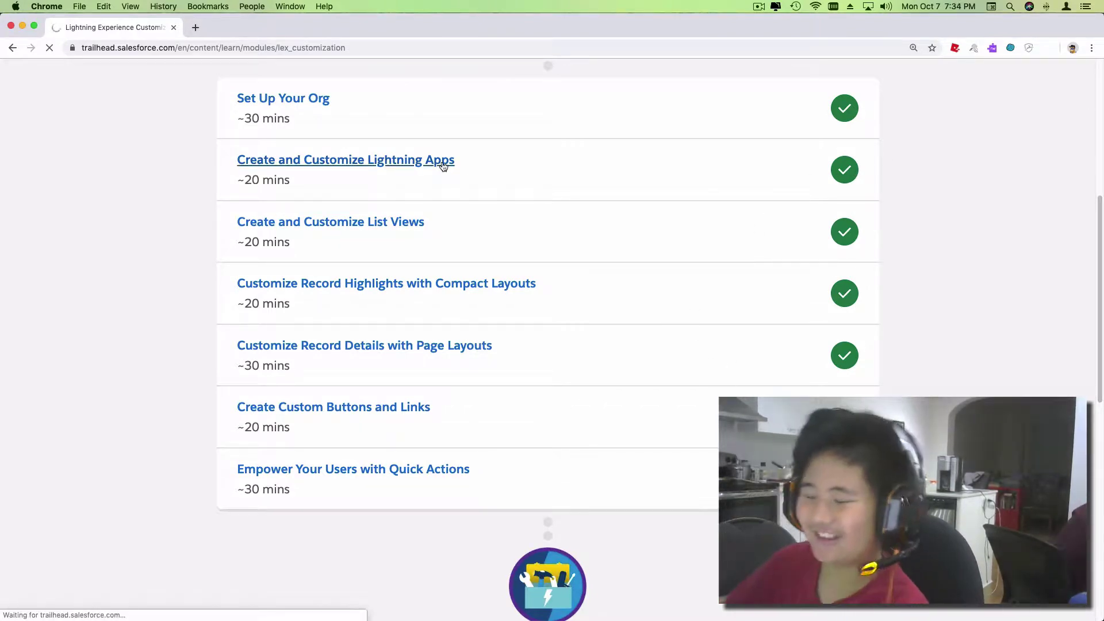
{"action": "left_click", "coordinate": [440, 162]}
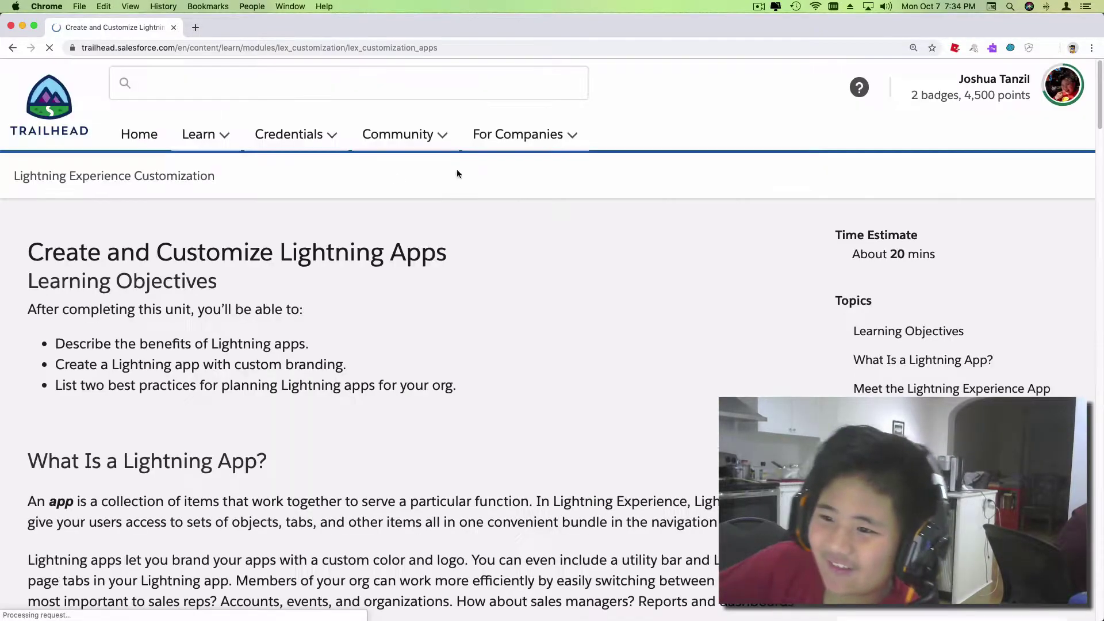
{"action": "scroll", "coordinate": [463, 241], "scroll_direction": "down", "scroll_amount": 5}
{"action": "scroll", "coordinate": [464, 246], "scroll_direction": "down", "scroll_amount": 15}
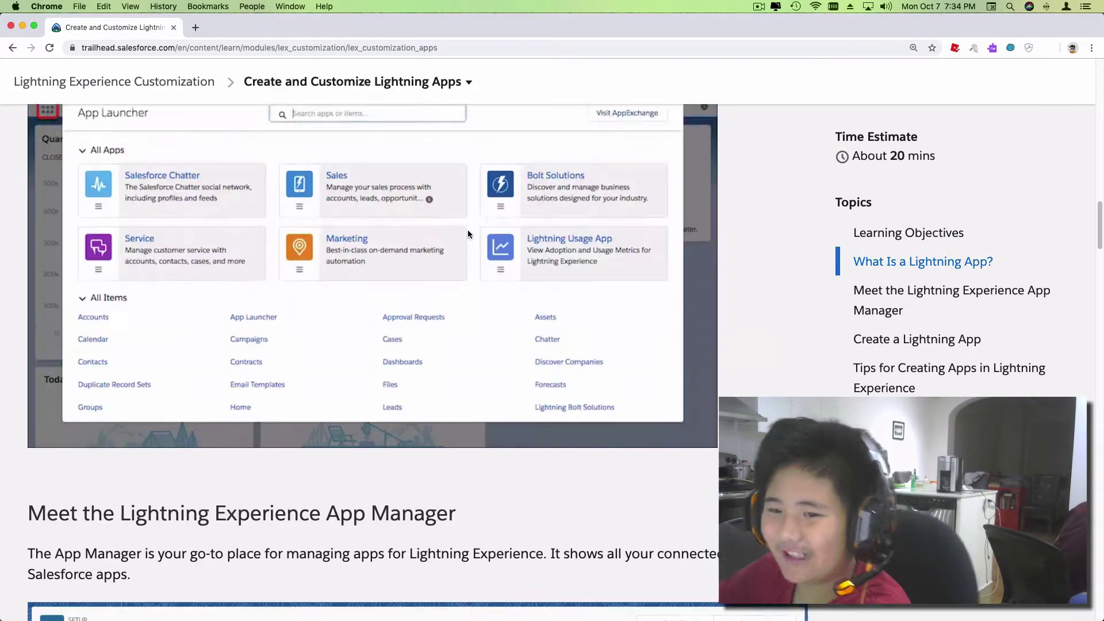
{"action": "scroll", "coordinate": [463, 247], "scroll_direction": "up", "scroll_amount": 6}
{"action": "scroll", "coordinate": [464, 249], "scroll_direction": "down", "scroll_amount": 15}
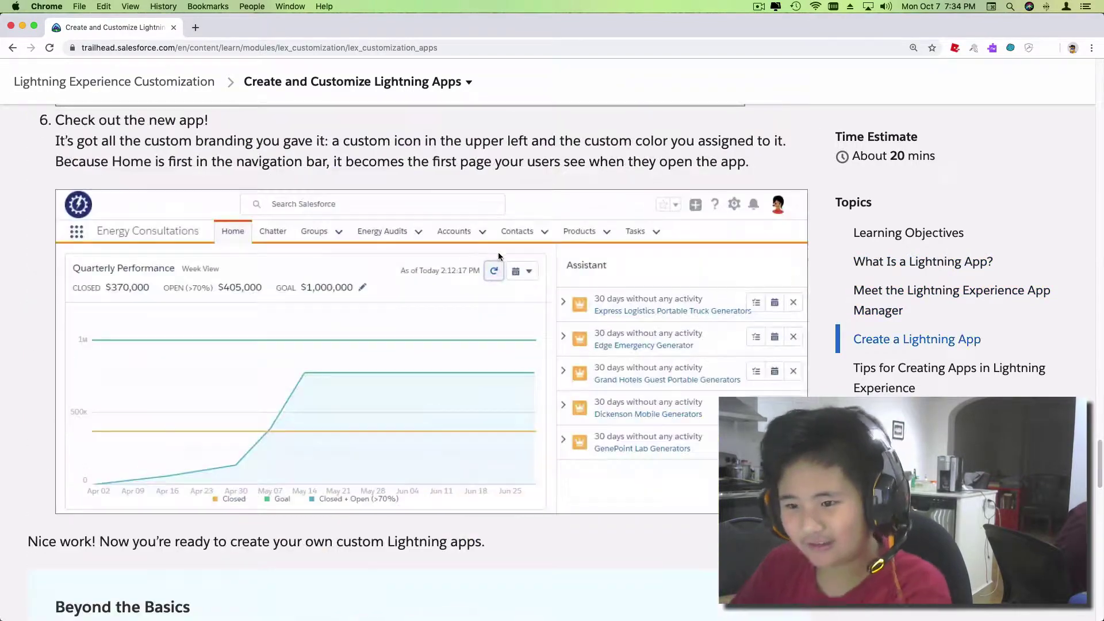
{"action": "scroll", "coordinate": [692, 366], "scroll_direction": "down", "scroll_amount": 8}
{"action": "scroll", "coordinate": [631, 276], "scroll_direction": "down", "scroll_amount": 4}
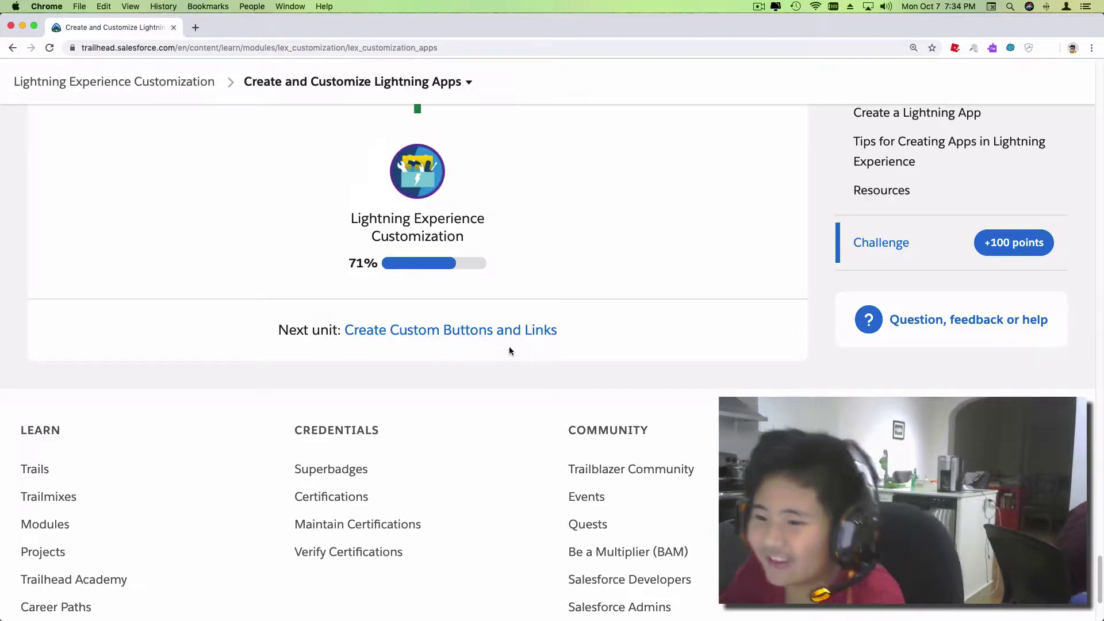
{"action": "scroll", "coordinate": [509, 352], "scroll_direction": "up", "scroll_amount": 6}
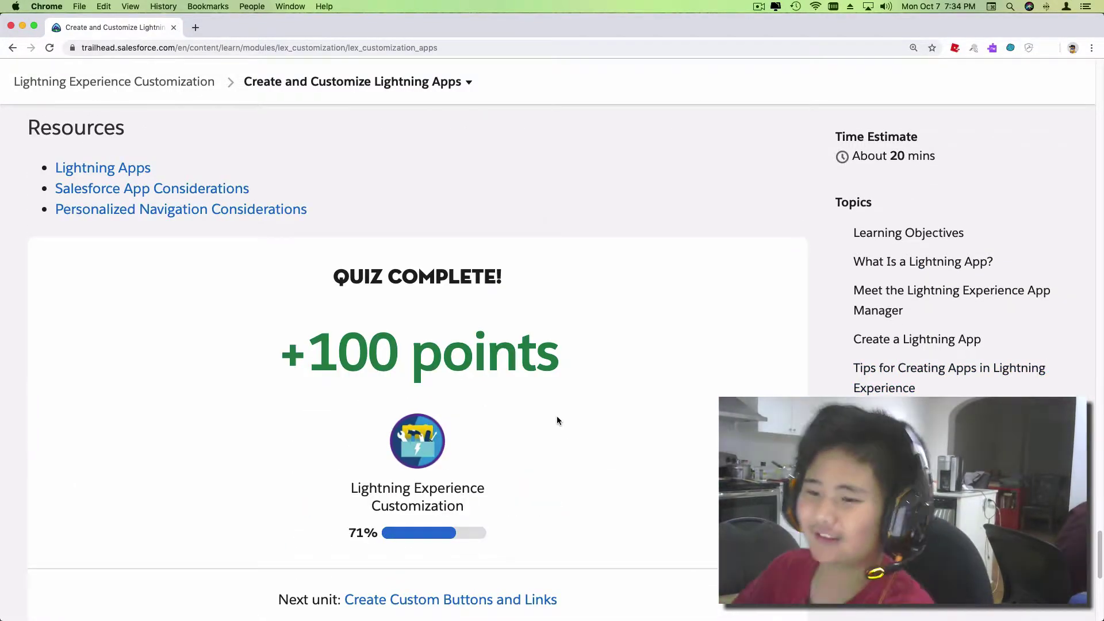
{"action": "scroll", "coordinate": [557, 420], "scroll_direction": "up", "scroll_amount": 15}
{"action": "scroll", "coordinate": [557, 421], "scroll_direction": "down", "scroll_amount": 20}
{"action": "scroll", "coordinate": [557, 420], "scroll_direction": "up", "scroll_amount": 3}
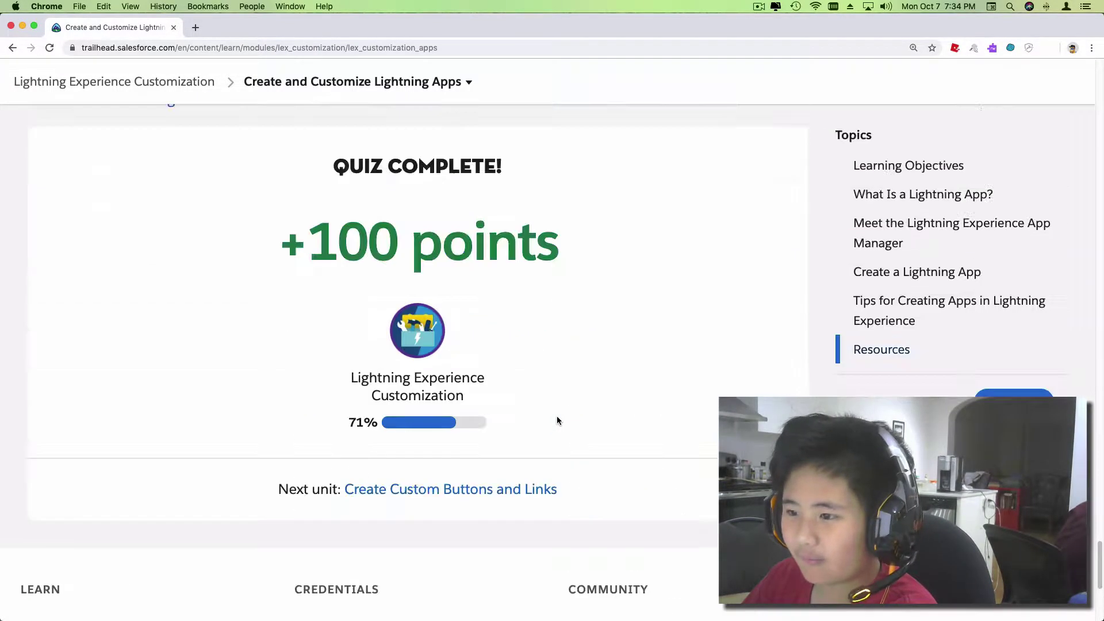
{"action": "scroll", "coordinate": [557, 421], "scroll_direction": "up", "scroll_amount": 20}
Step: Launch the Trailhead Playground org from the avatar menu's Hands-on Orgs list
{"action": "left_click", "coordinate": [1063, 85]}
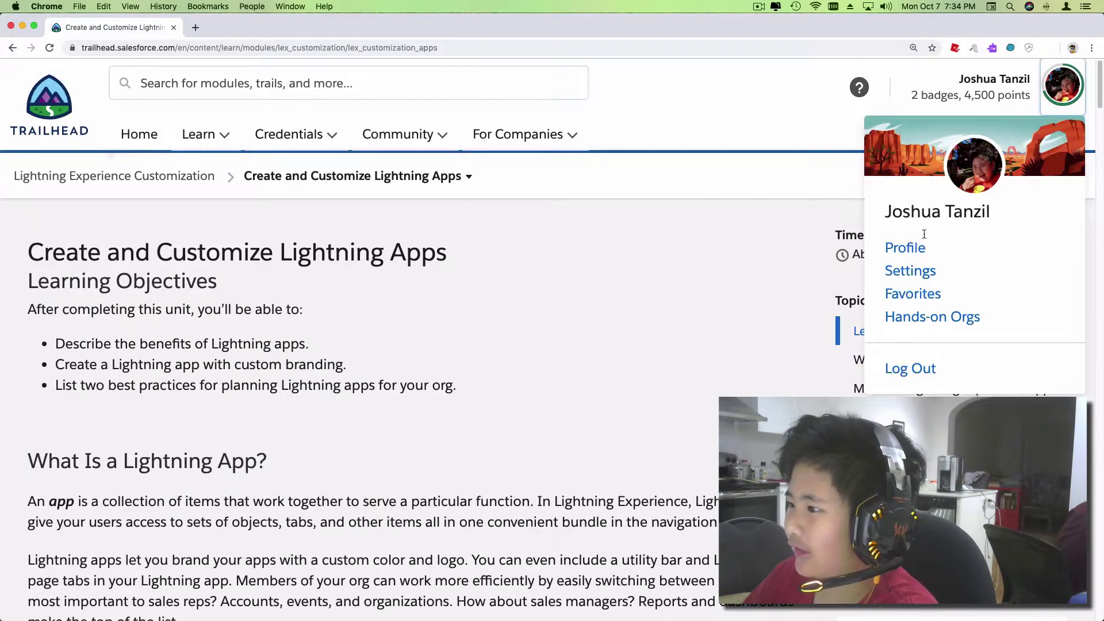
{"action": "left_click", "coordinate": [920, 321]}
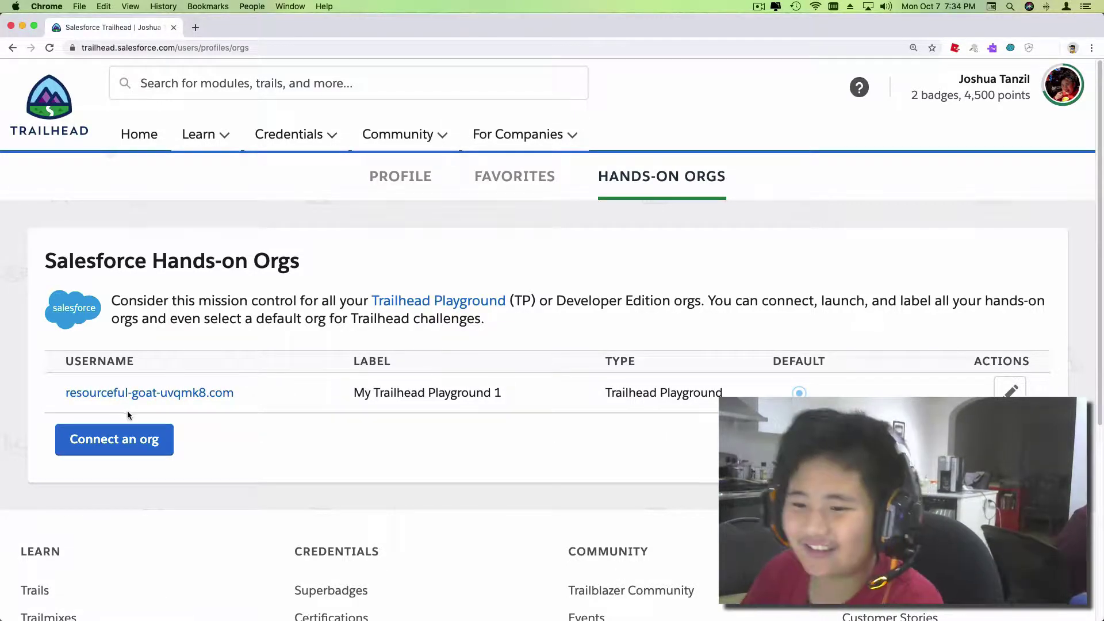
{"action": "left_click", "coordinate": [170, 392]}
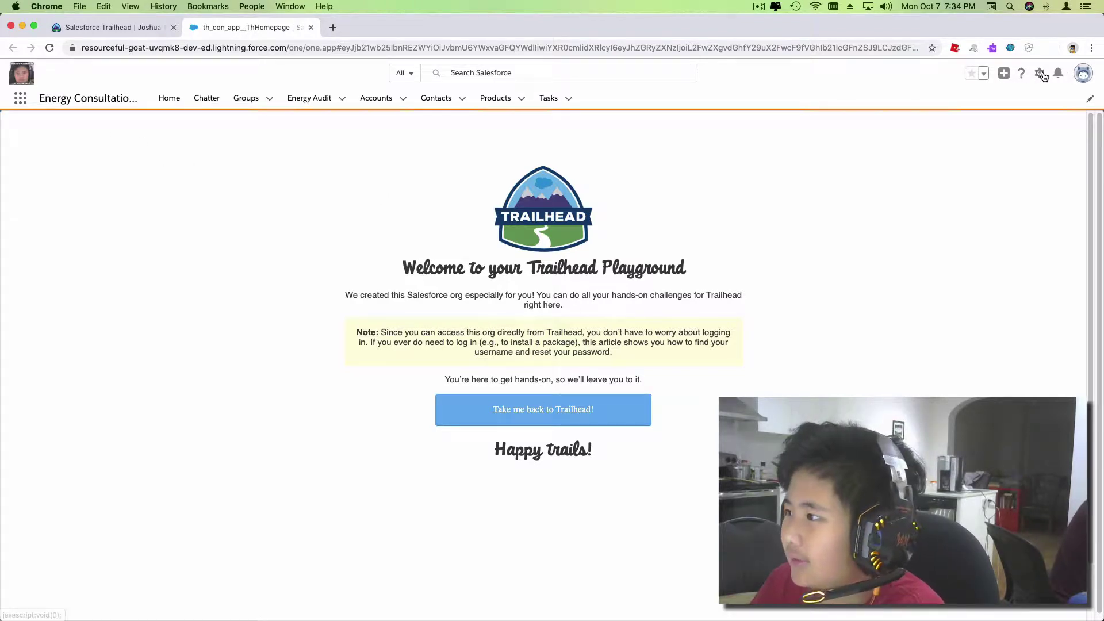
Step: Open Setup from the gear menu and reach App Manager through a Quick Find search
{"action": "left_click", "coordinate": [1039, 73]}
{"action": "left_click", "coordinate": [992, 111]}
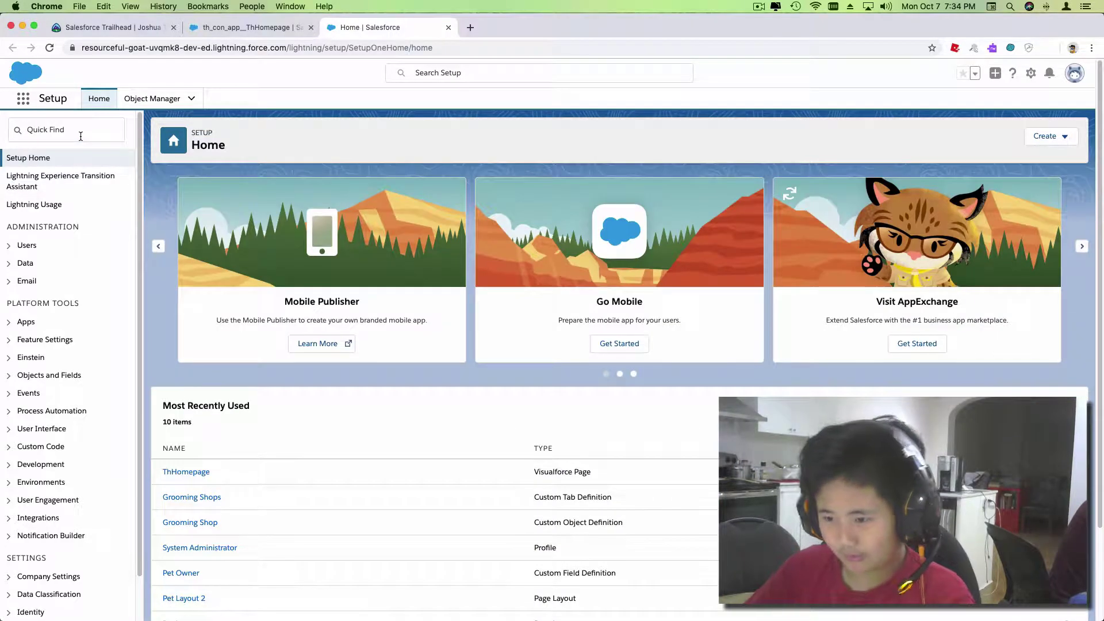
{"action": "left_click", "coordinate": [81, 137]}
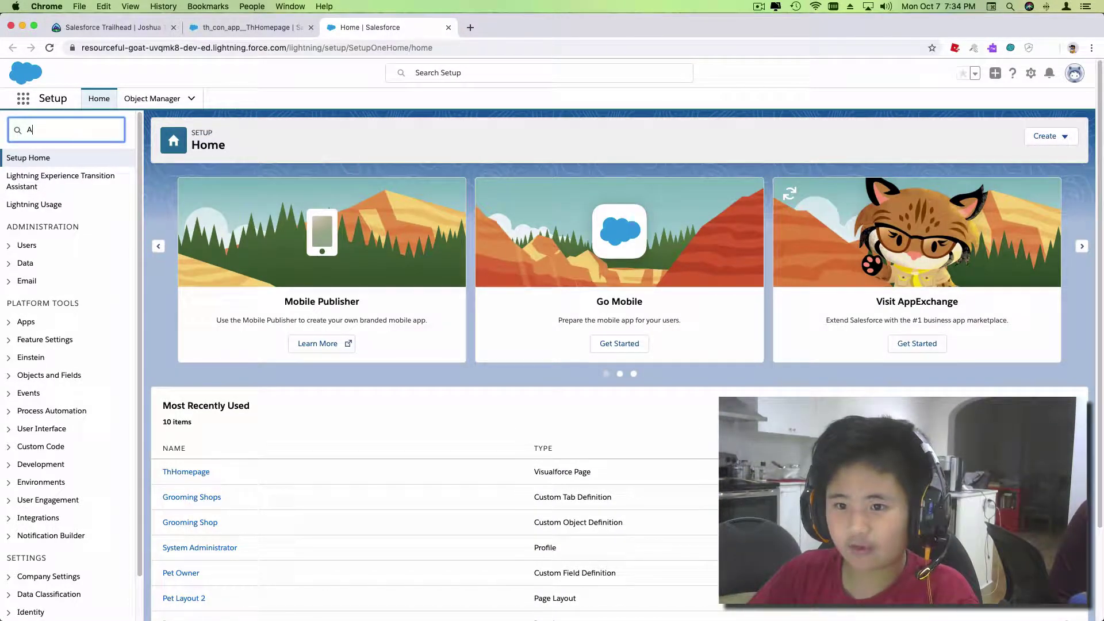
{"action": "type", "text": "Apppppp"}
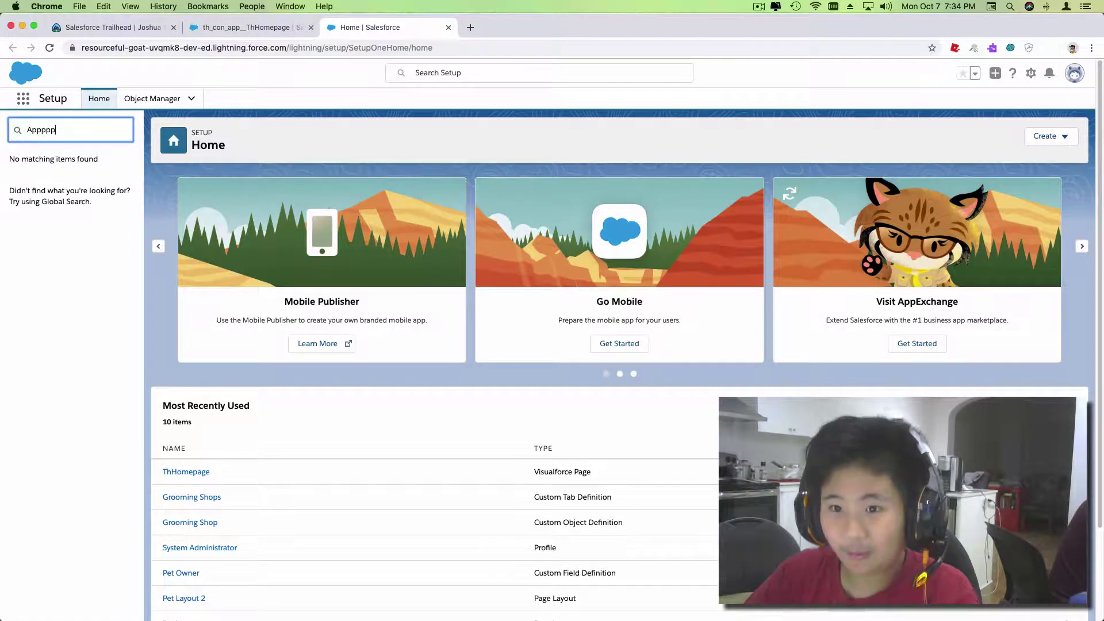
{"action": "key", "text": "BackSpace"}
{"action": "key", "text": "BackSpace"}
{"action": "key", "text": "BackSpace"}
{"action": "key", "text": "BackSpace"}
{"action": "type", "text": "manafg"}
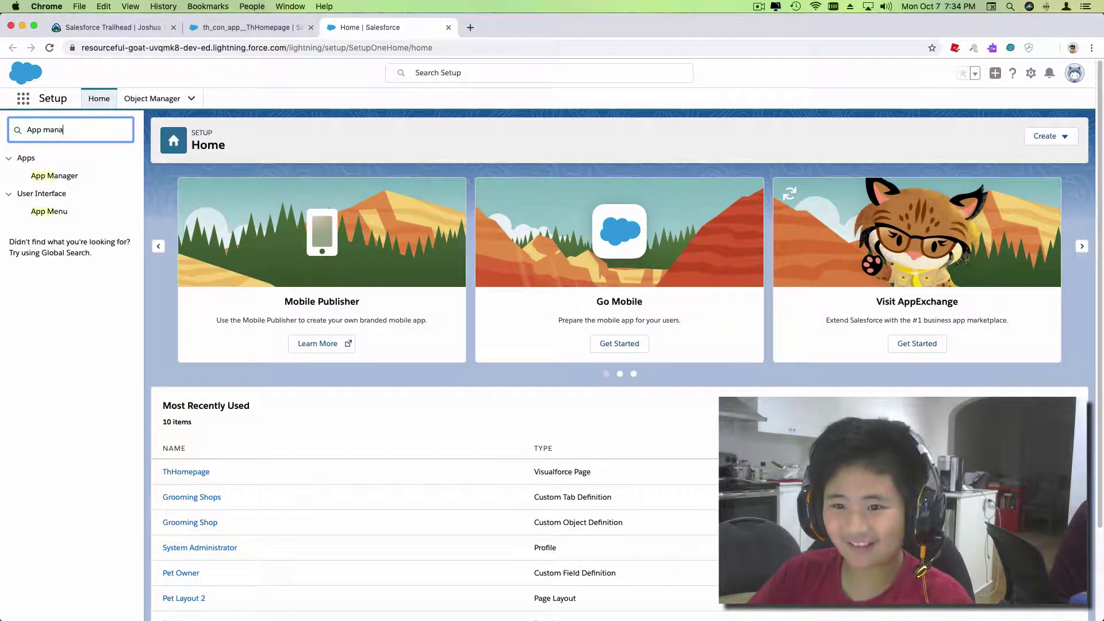
{"action": "type", "text": "er"}
{"action": "left_click", "coordinate": [54, 176]}
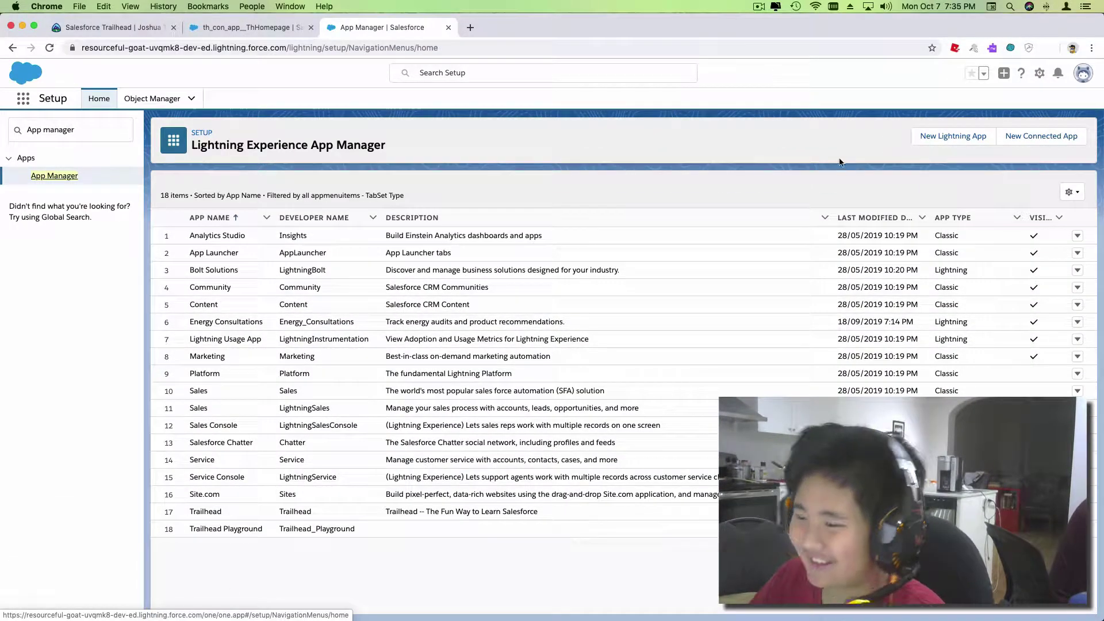
Step: Start a new Lightning app named 'Pet Shelter', filling developer name Pet_Shelter
{"action": "left_click", "coordinate": [928, 146]}
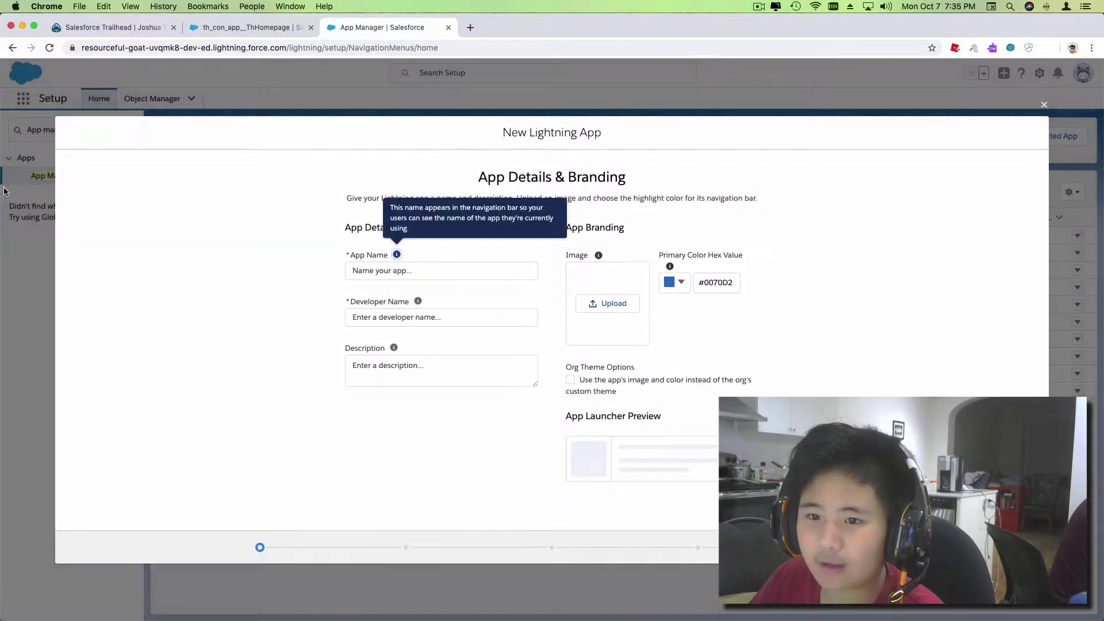
{"action": "left_click", "coordinate": [409, 277]}
{"action": "type", "text": "Pet Shelt"}
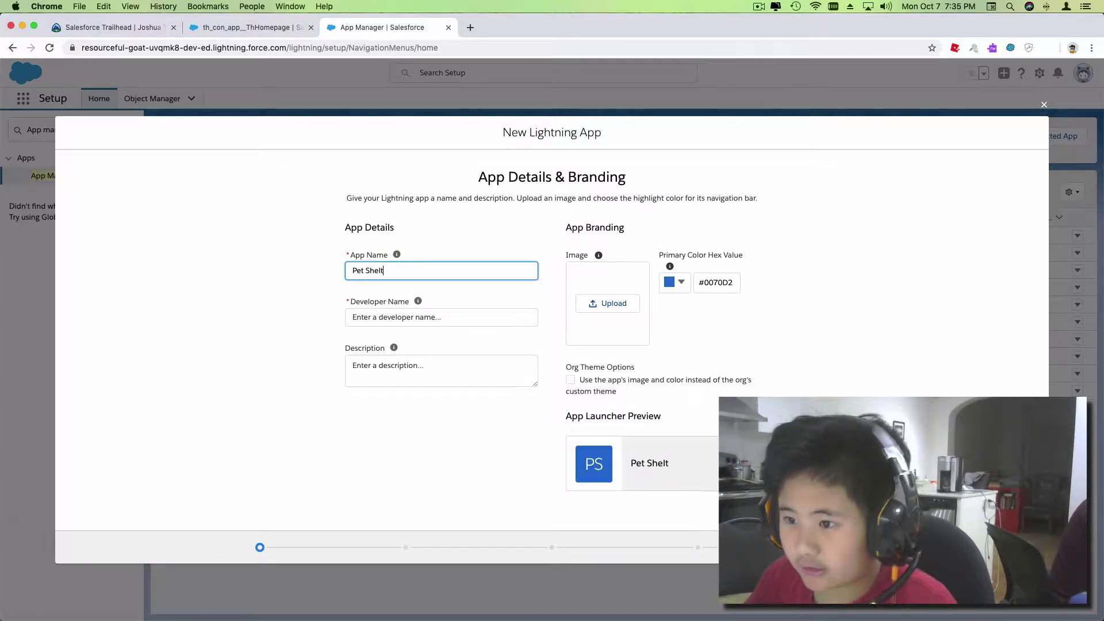
{"action": "type", "text": "er"}
{"action": "left_click", "coordinate": [495, 342]}
Step: Enter the description 'An app for customers to view pets.'
{"action": "left_click", "coordinate": [413, 368]}
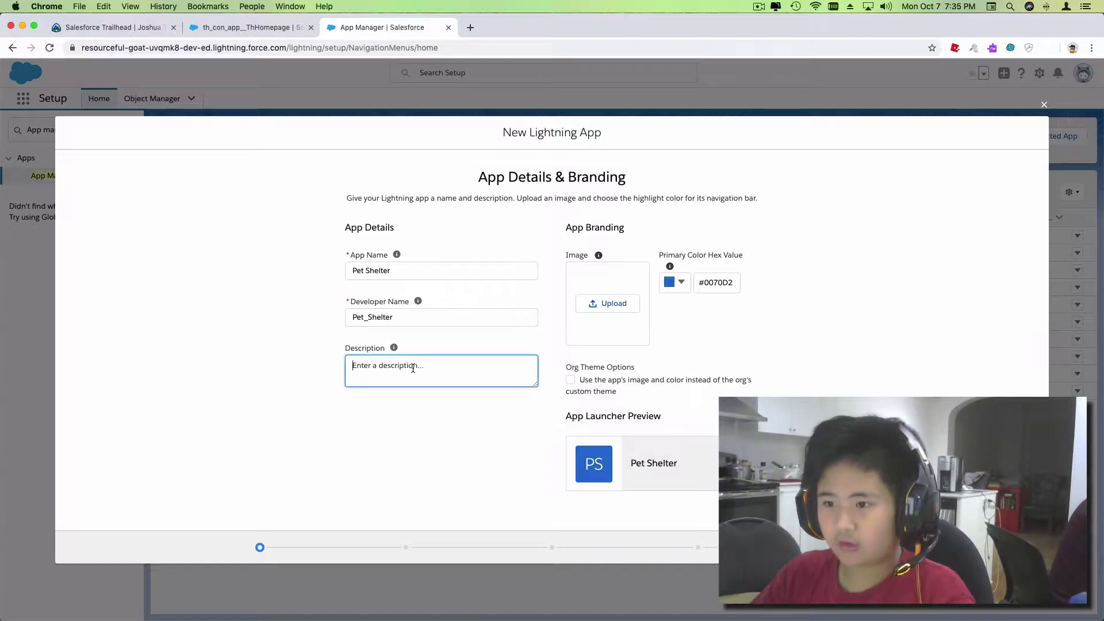
{"action": "type", "text": "T"}
{"action": "key", "text": "BackSpace"}
{"action": "type", "text": "An app for u"}
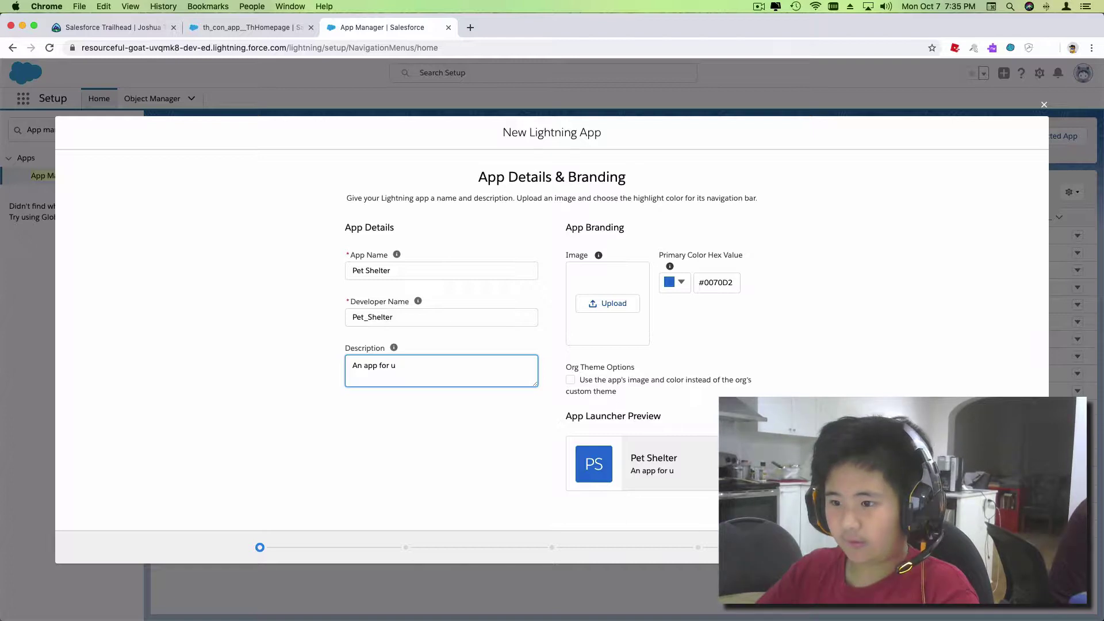
{"action": "key", "text": "BackSpace"}
{"action": "type", "text": "customers to vi"}
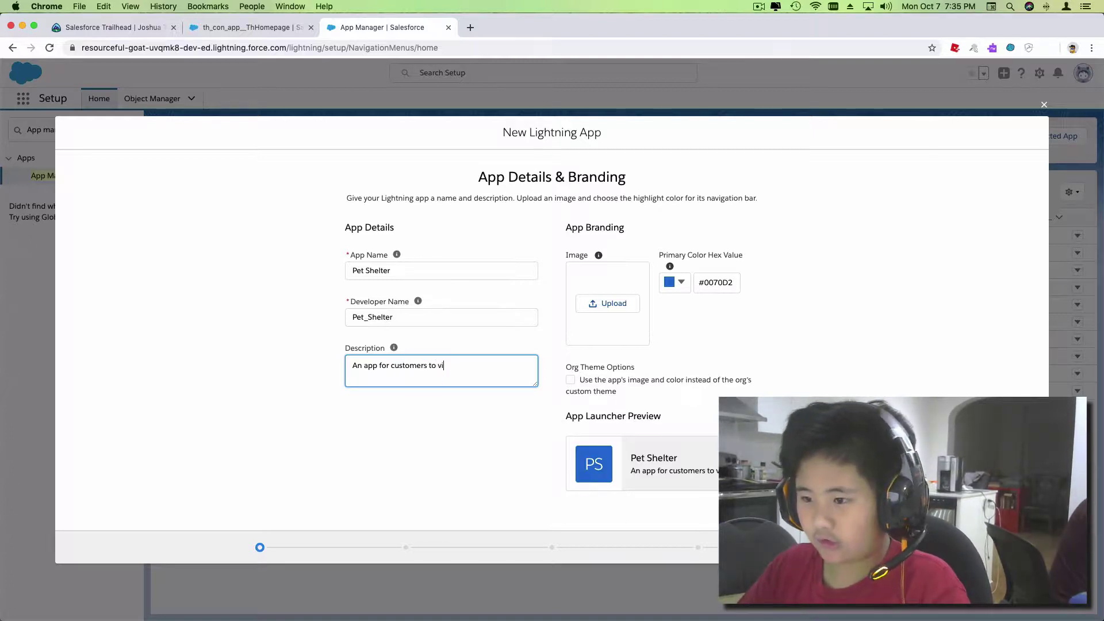
{"action": "type", "text": "ew pets"}
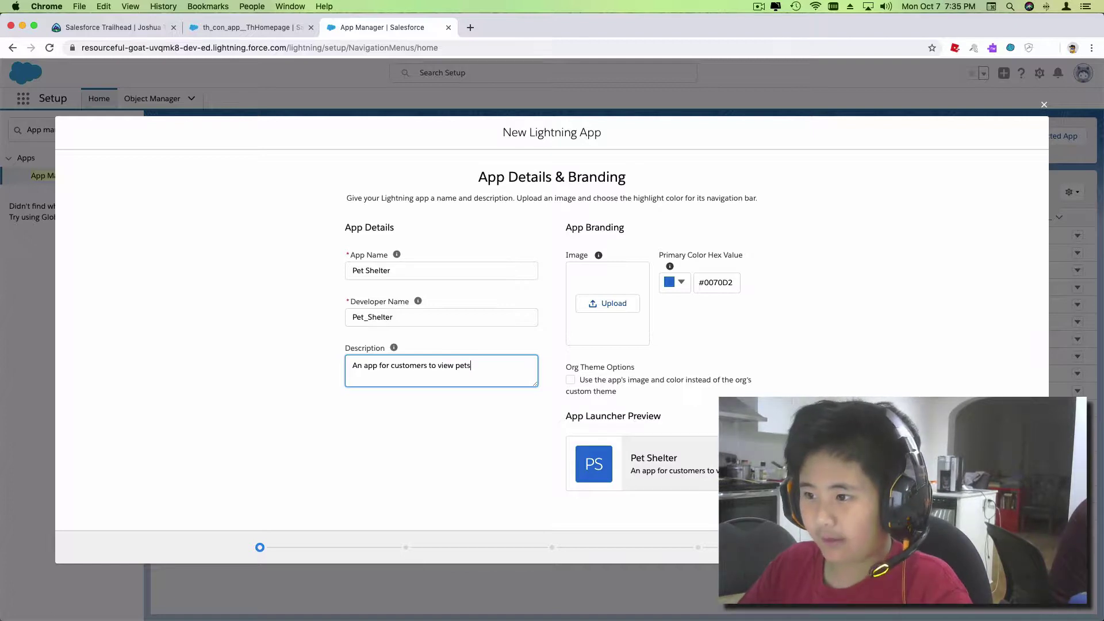
{"action": "type", "text": "."}
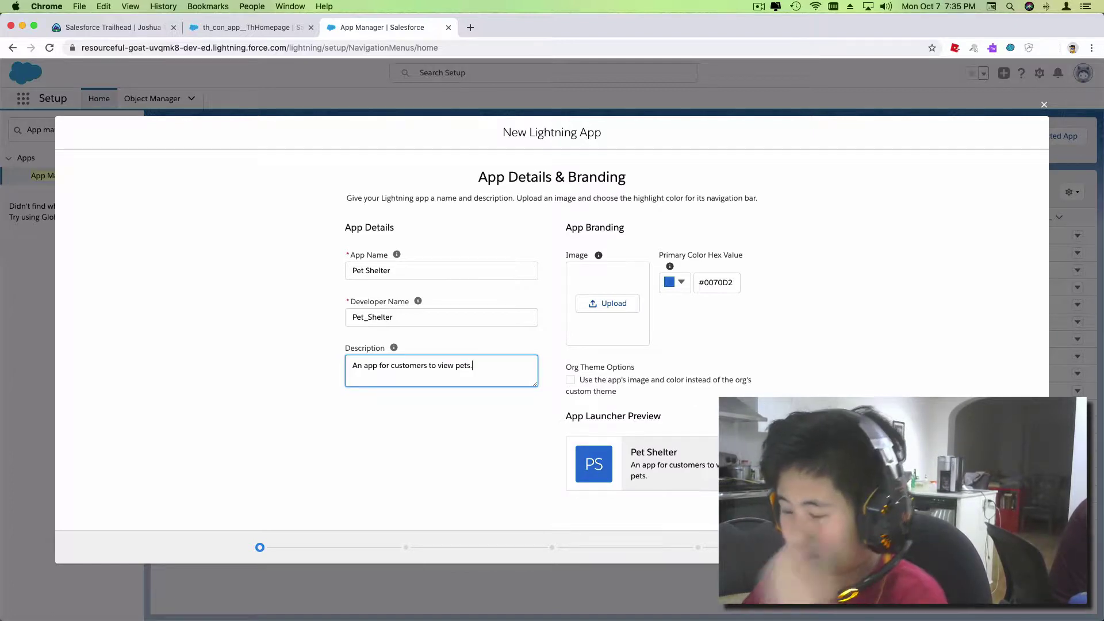
Step: Upload dogicon.jpeg as the Pet Shelter app image
{"action": "left_click", "coordinate": [728, 364]}
{"action": "left_click", "coordinate": [626, 309]}
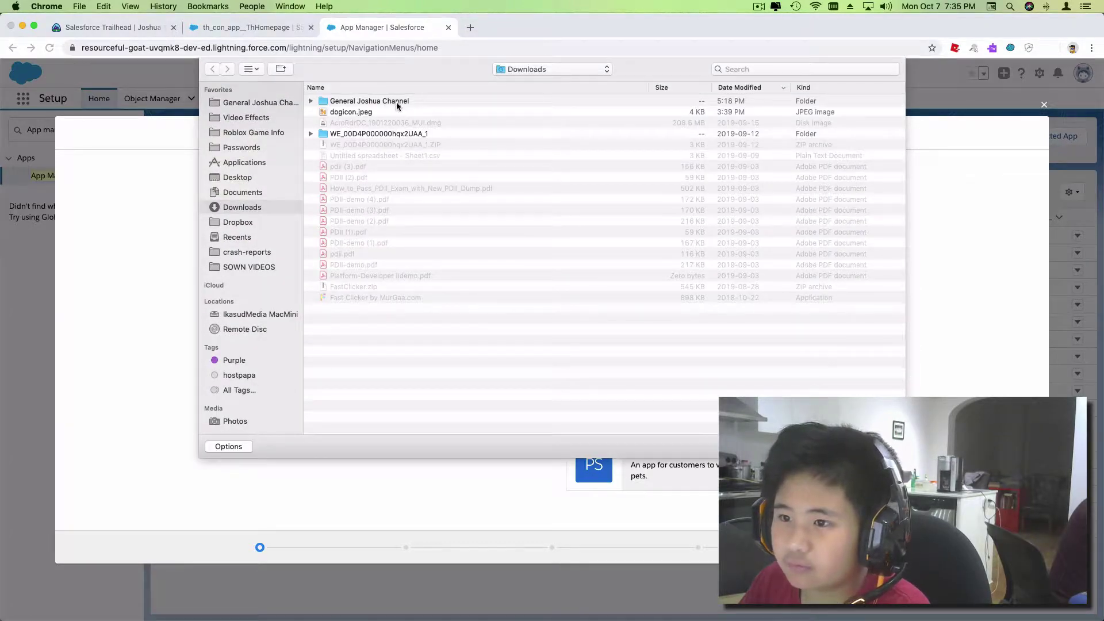
{"action": "left_click", "coordinate": [403, 113]}
{"action": "key", "text": "Return"}
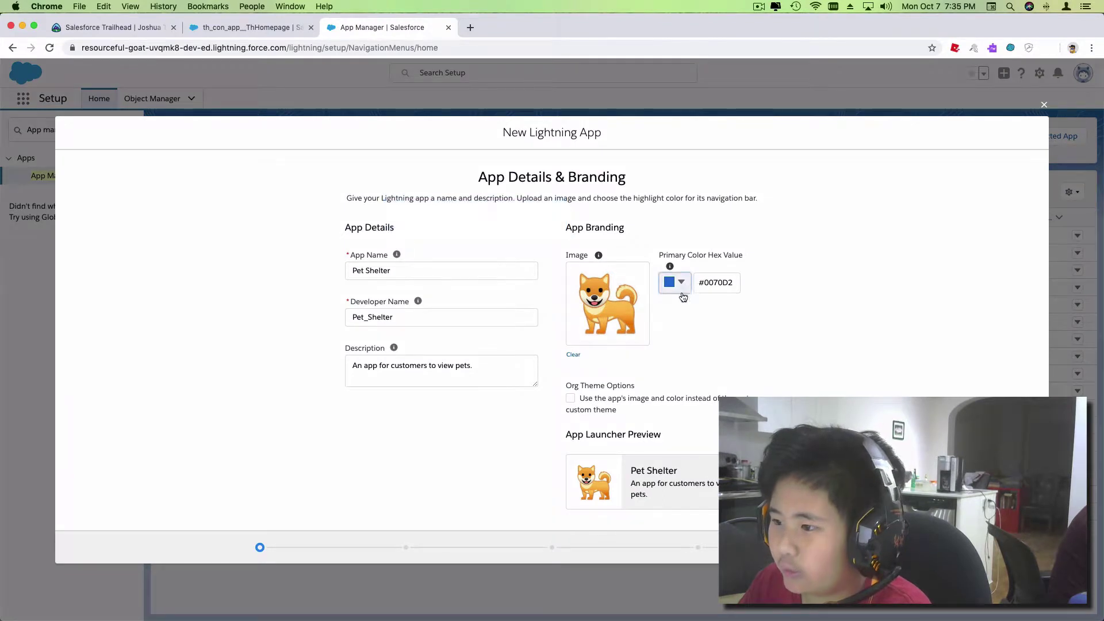
Step: Set the primary colour to the light orange #FEA922
{"action": "left_click", "coordinate": [675, 282]}
{"action": "left_click_drag", "start_coordinate": [707, 356], "coordinate": [676, 356]}
{"action": "left_click", "coordinate": [747, 301]}
{"action": "left_click", "coordinate": [676, 282]}
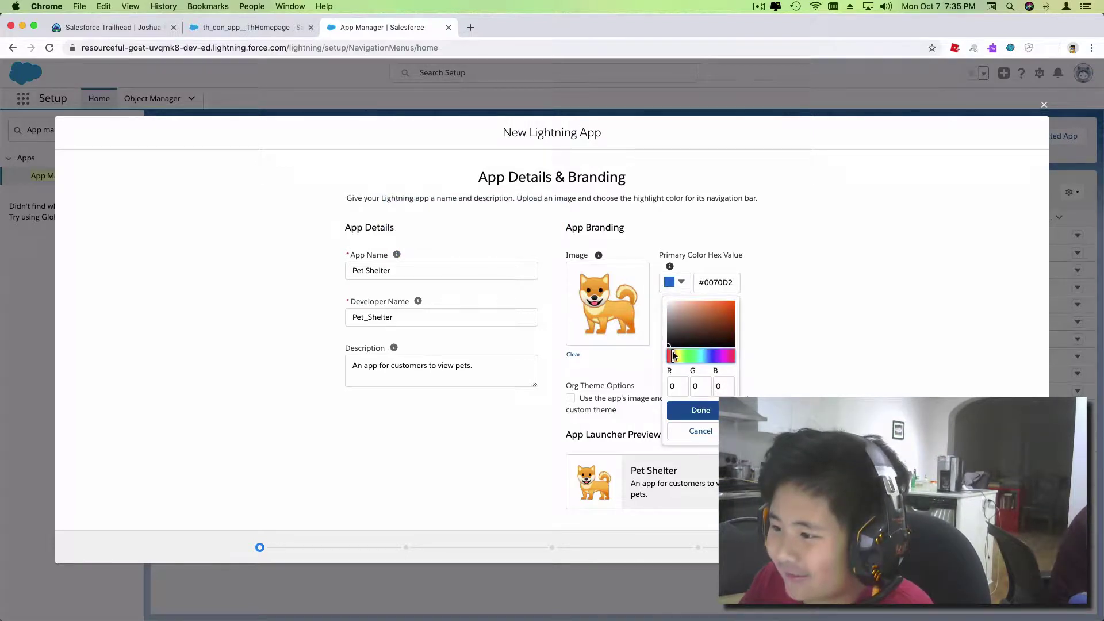
{"action": "left_click_drag", "start_coordinate": [728, 316], "coordinate": [748, 279]}
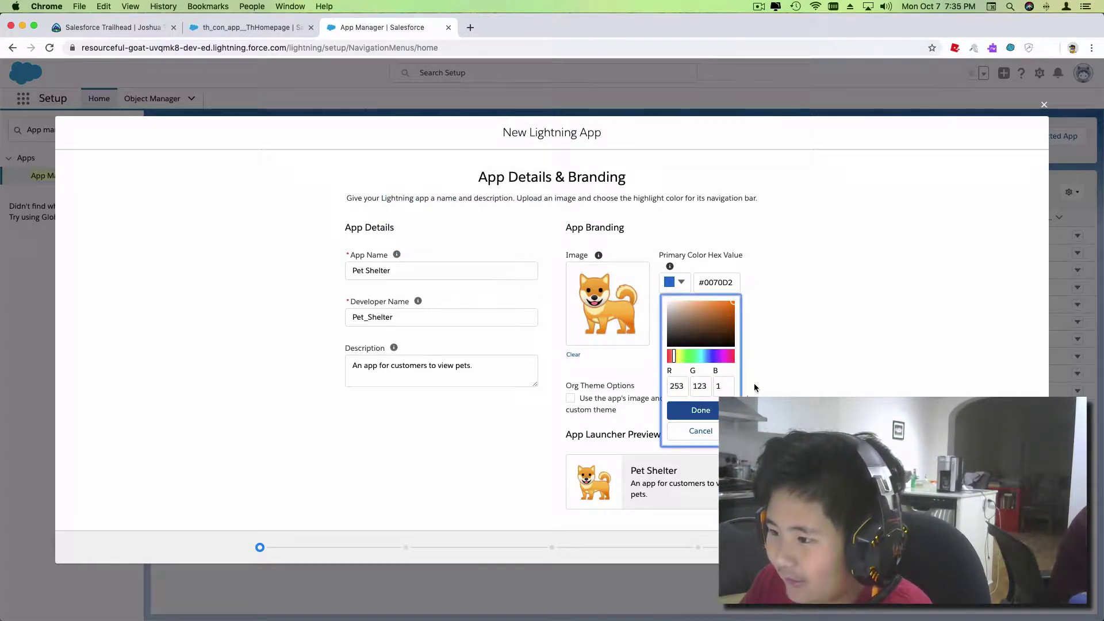
{"action": "left_click", "coordinate": [701, 410]}
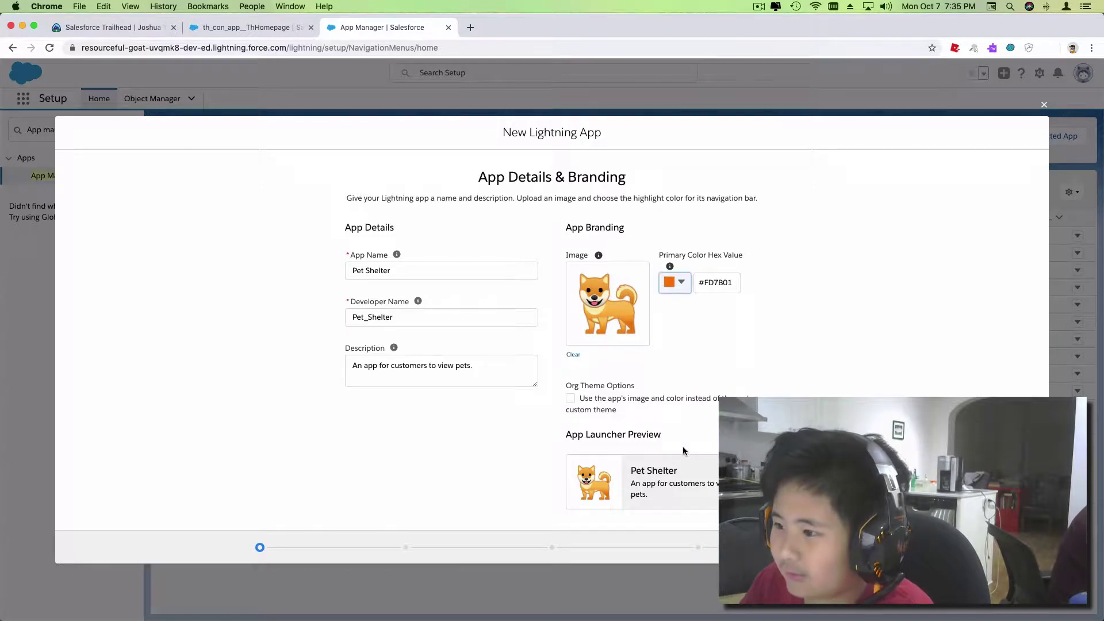
{"action": "left_click", "coordinate": [674, 282]}
{"action": "left_click", "coordinate": [675, 358]}
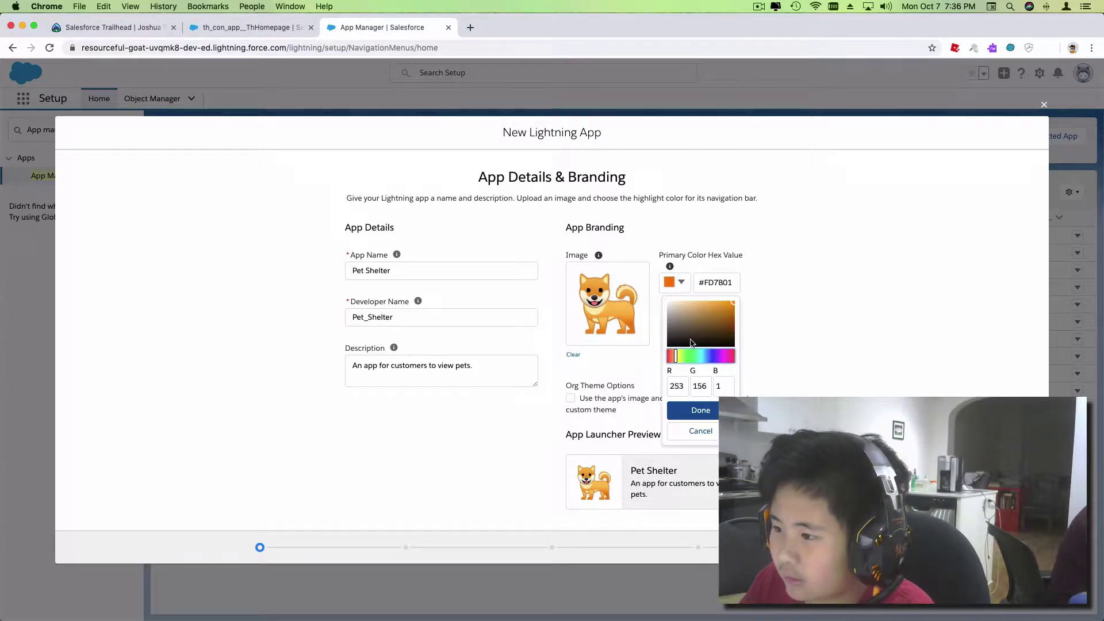
{"action": "left_click", "coordinate": [728, 304]}
{"action": "left_click", "coordinate": [716, 410]}
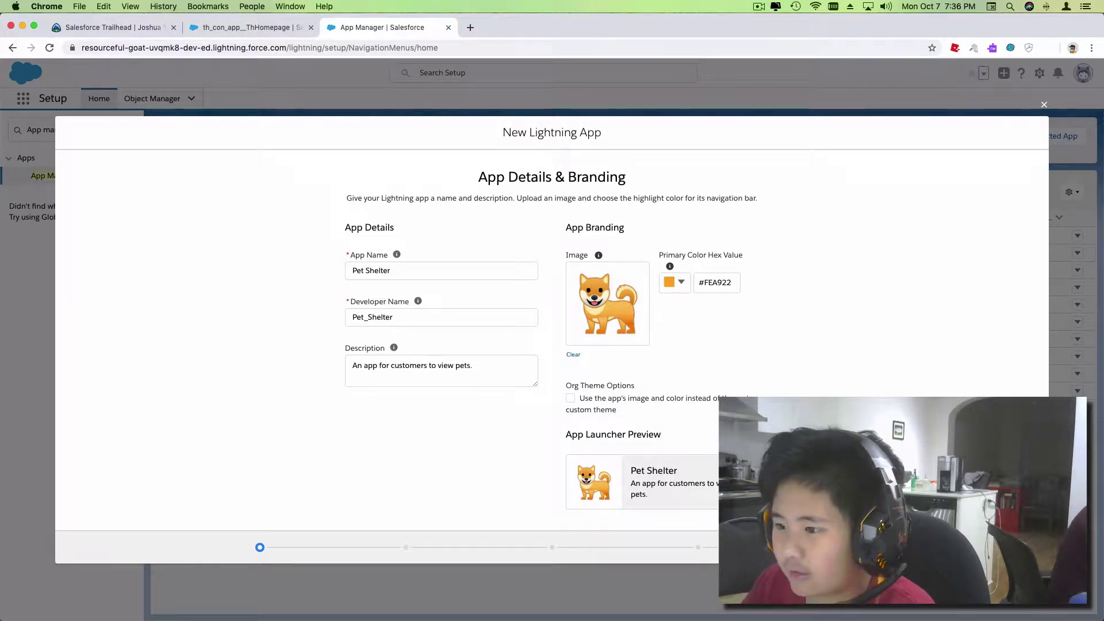
Step: Make the app available on Desktop and phone and advance to Navigation Items
{"action": "left_click", "coordinate": [1017, 547]}
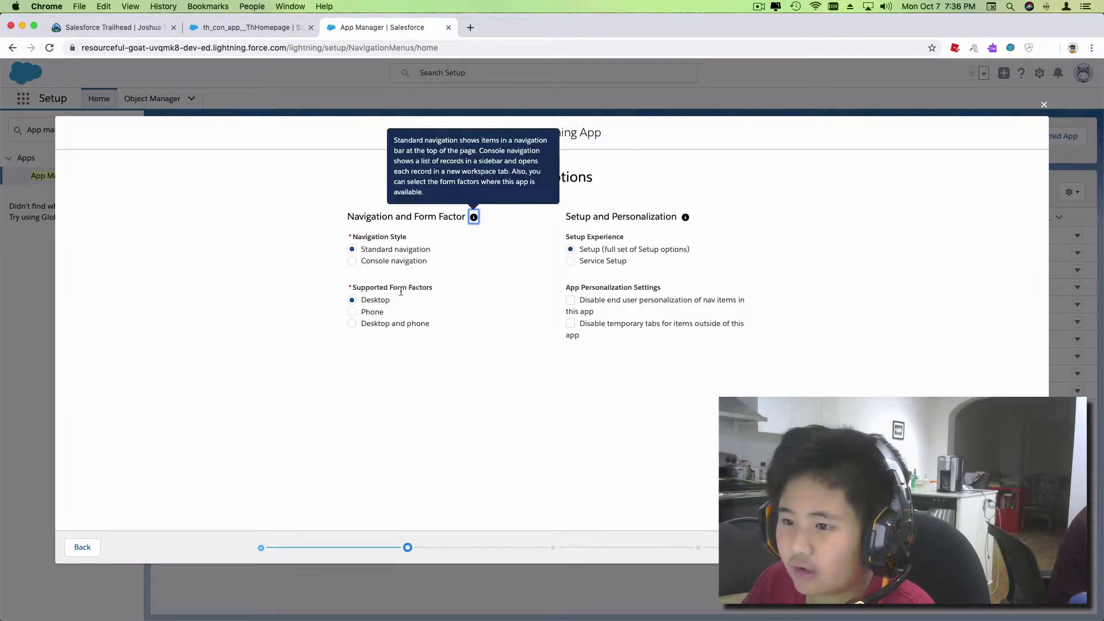
{"action": "left_click", "coordinate": [352, 325]}
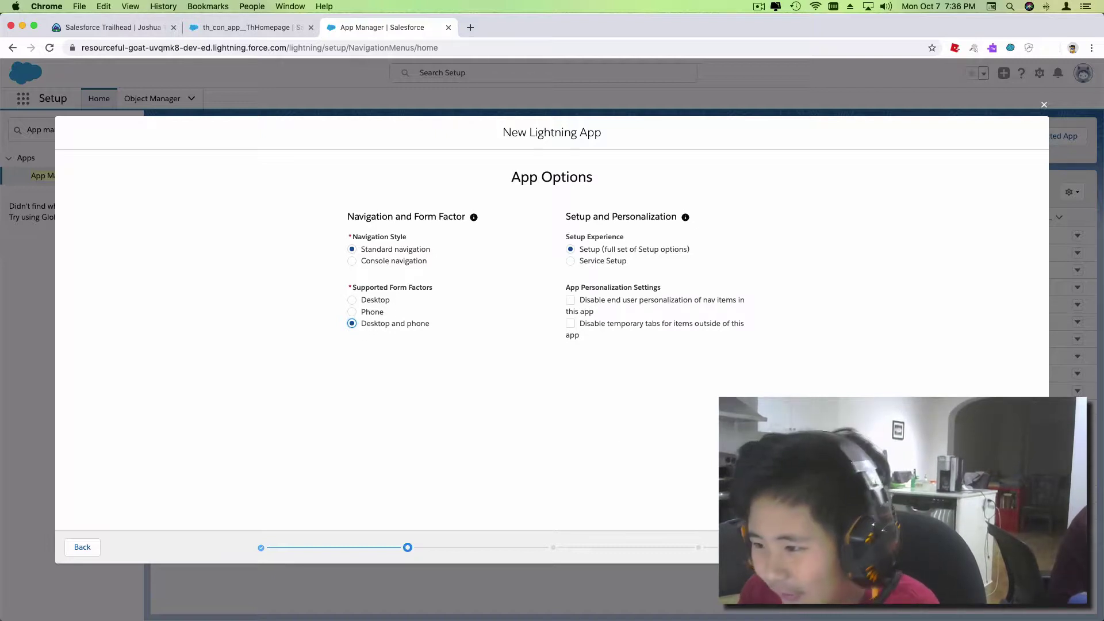
{"action": "left_click", "coordinate": [1018, 547]}
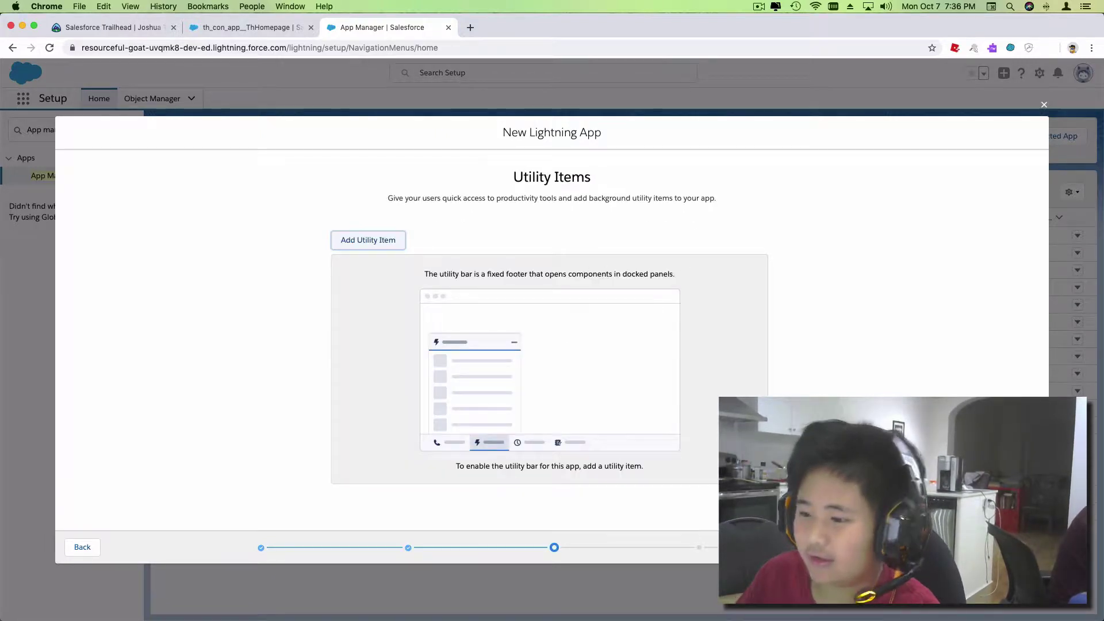
{"action": "left_click", "coordinate": [1018, 547]}
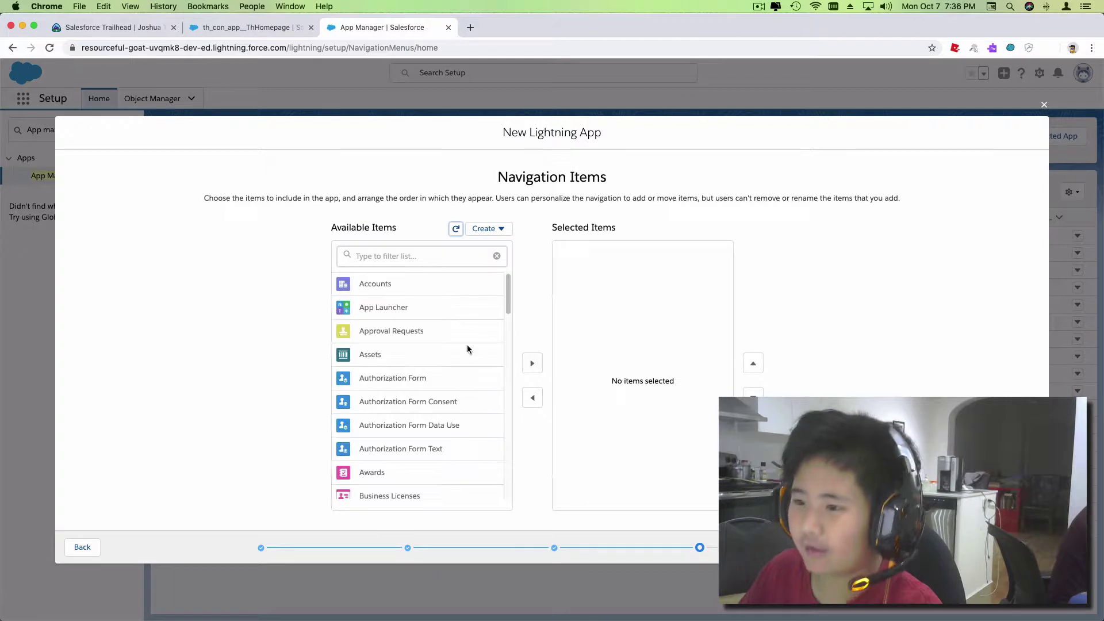
Step: Filter Available Items for 'Pet' and add Pets to Selected Items
{"action": "left_click", "coordinate": [402, 260]}
{"action": "type", "text": "P"}
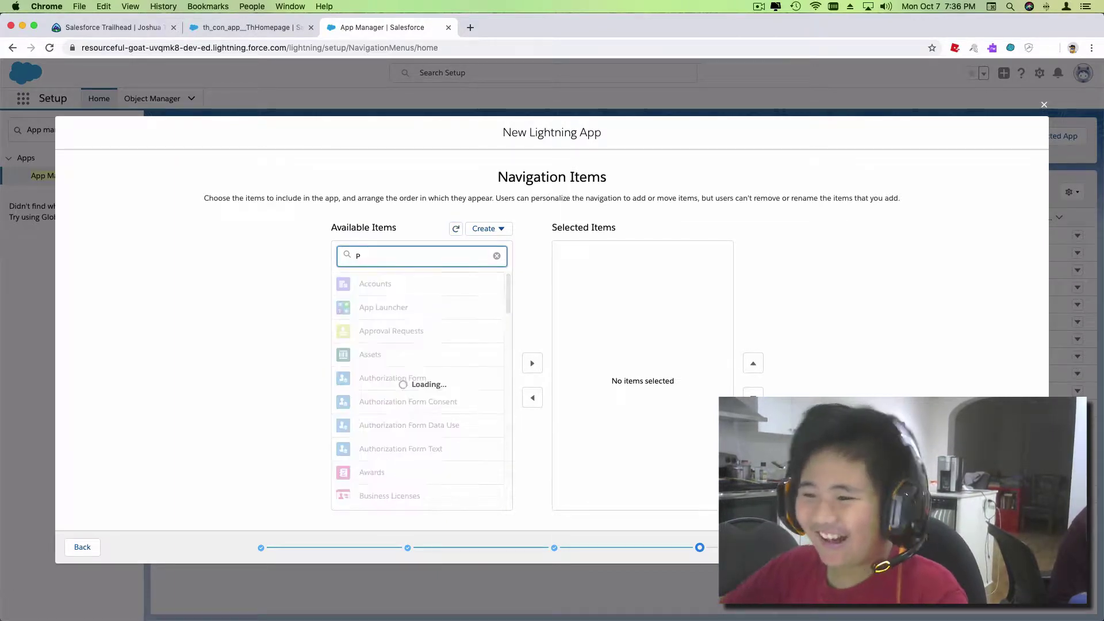
{"action": "type", "text": "et"}
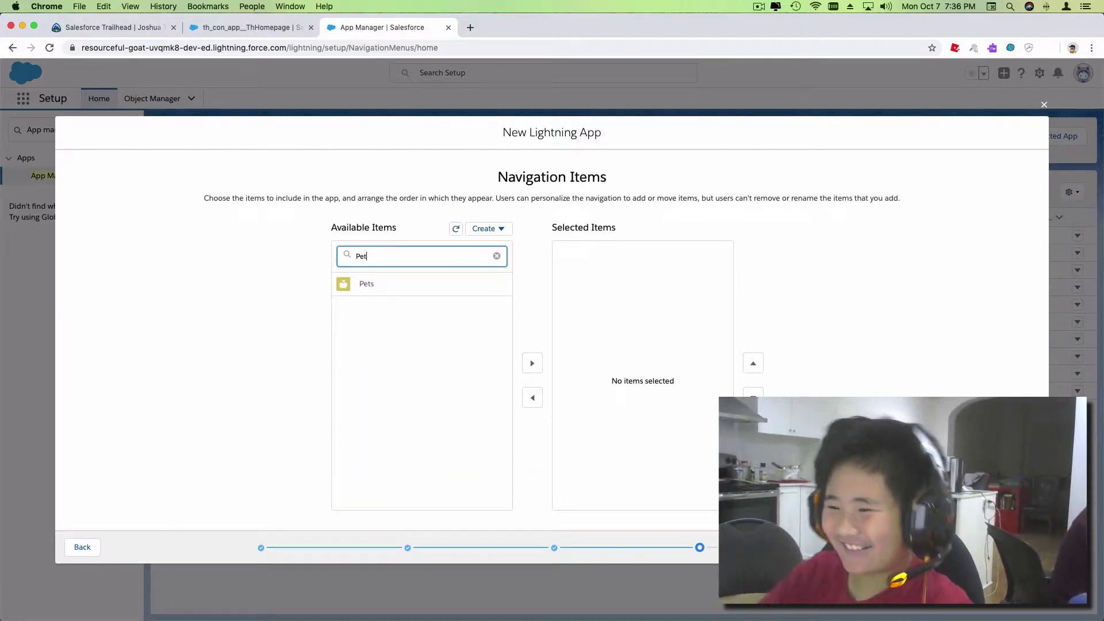
{"action": "left_click", "coordinate": [459, 299]}
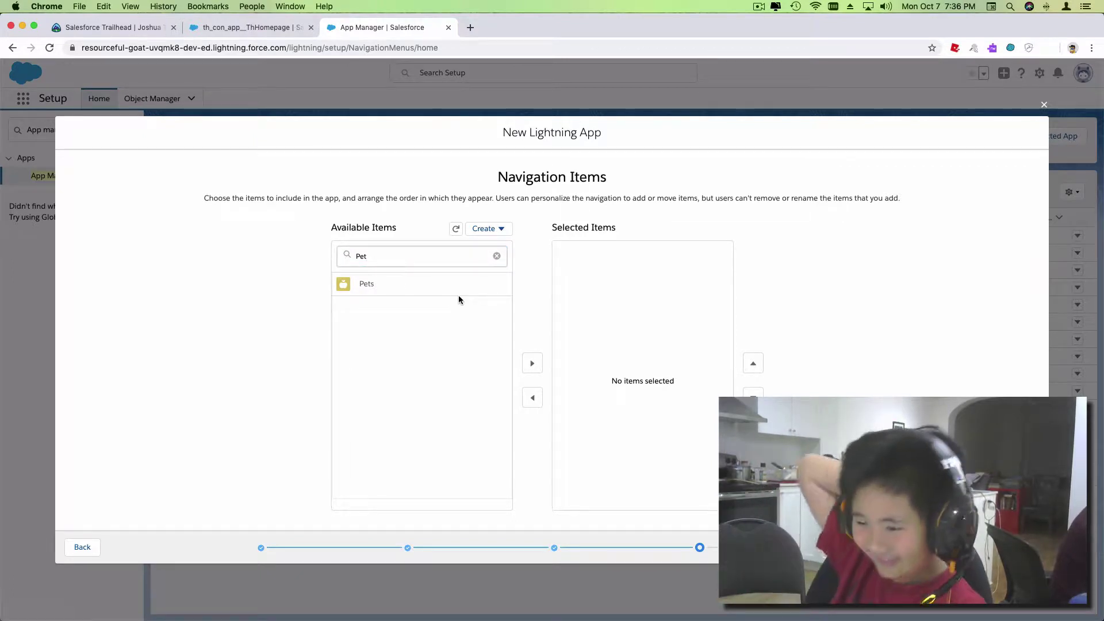
{"action": "left_click", "coordinate": [458, 293]}
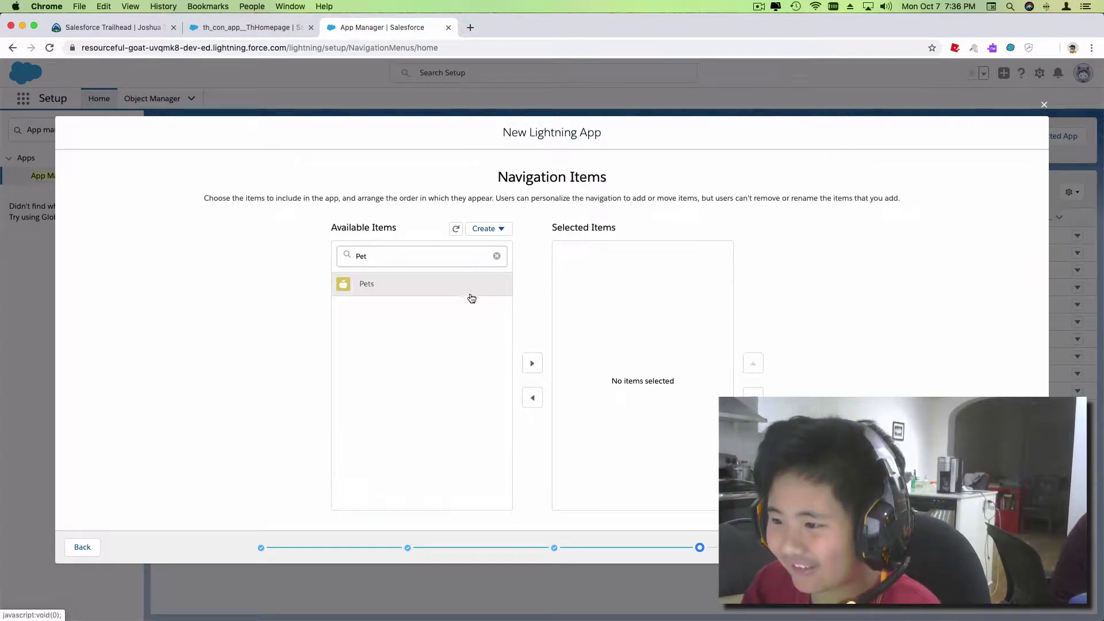
{"action": "left_click", "coordinate": [532, 363]}
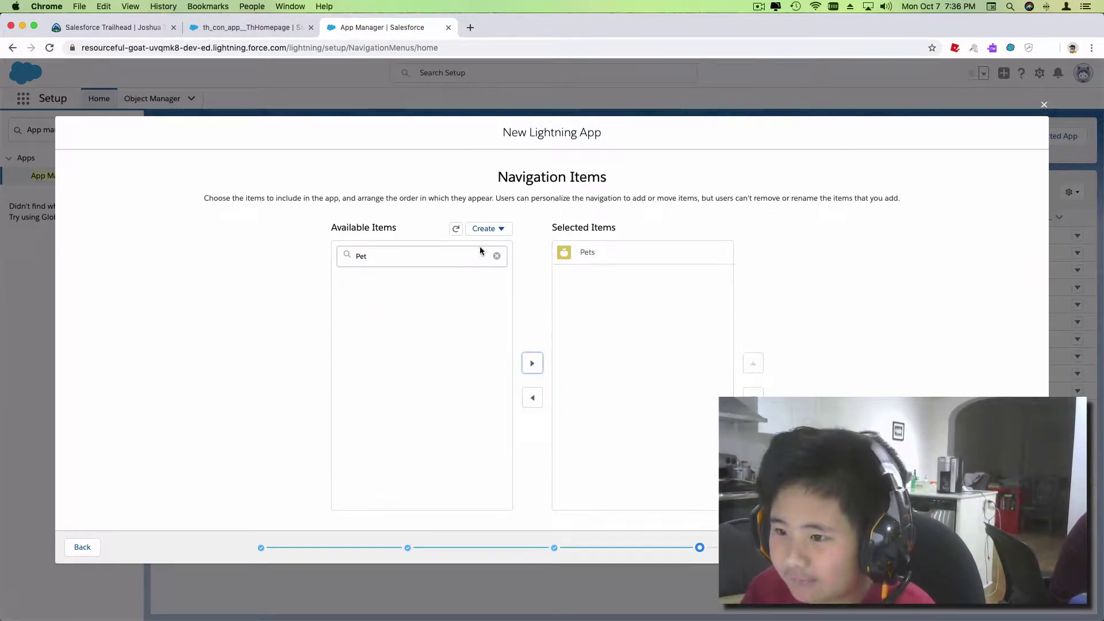
Step: Clear the filter and search the available items for 'Litte'
{"action": "left_click", "coordinate": [497, 258]}
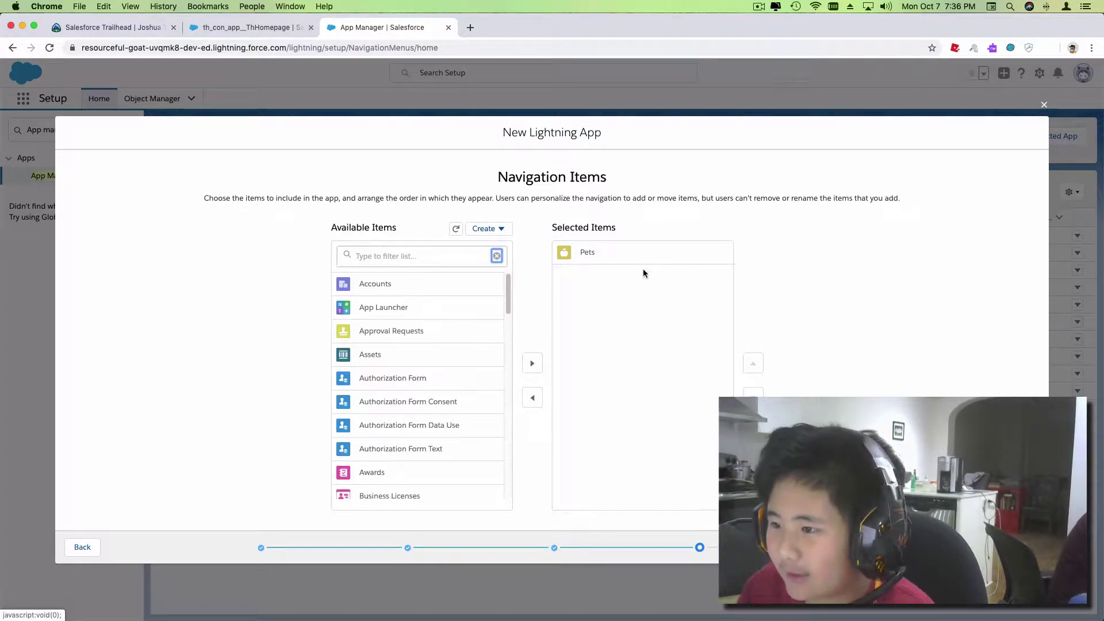
{"action": "left_click", "coordinate": [461, 251]}
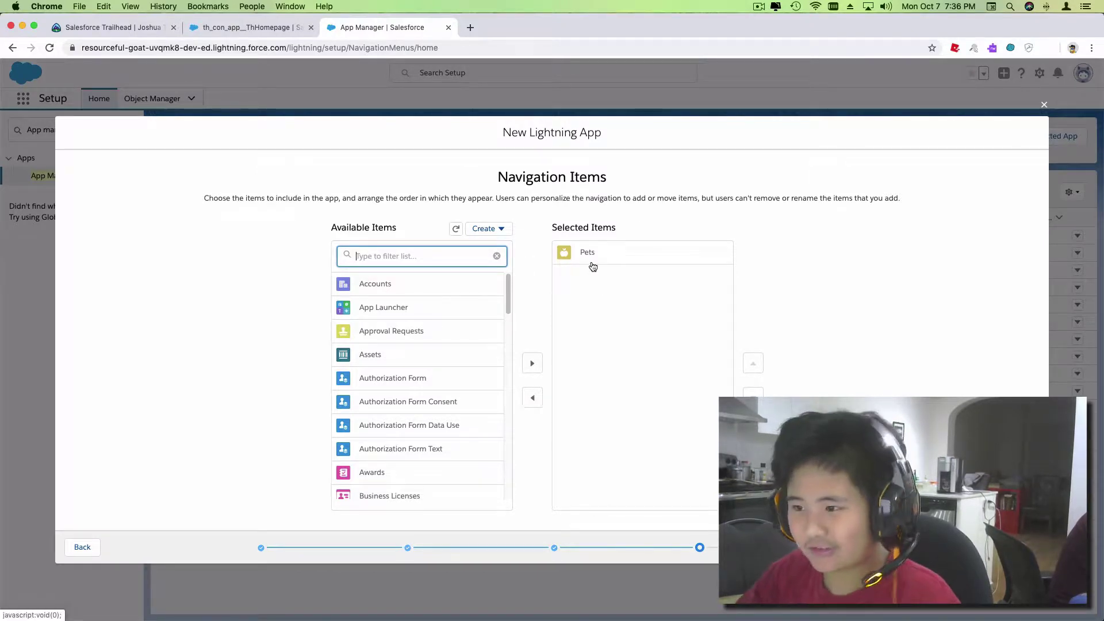
{"action": "type", "text": "Litte"}
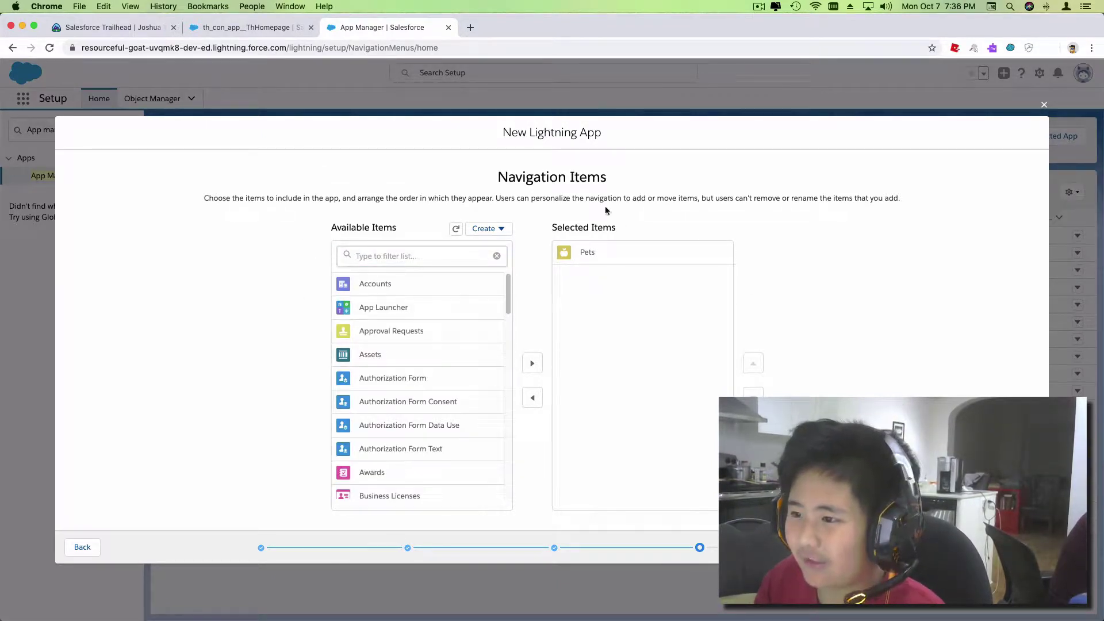
{"action": "triple_click", "coordinate": [565, 171]}
{"action": "left_click", "coordinate": [526, 185]}
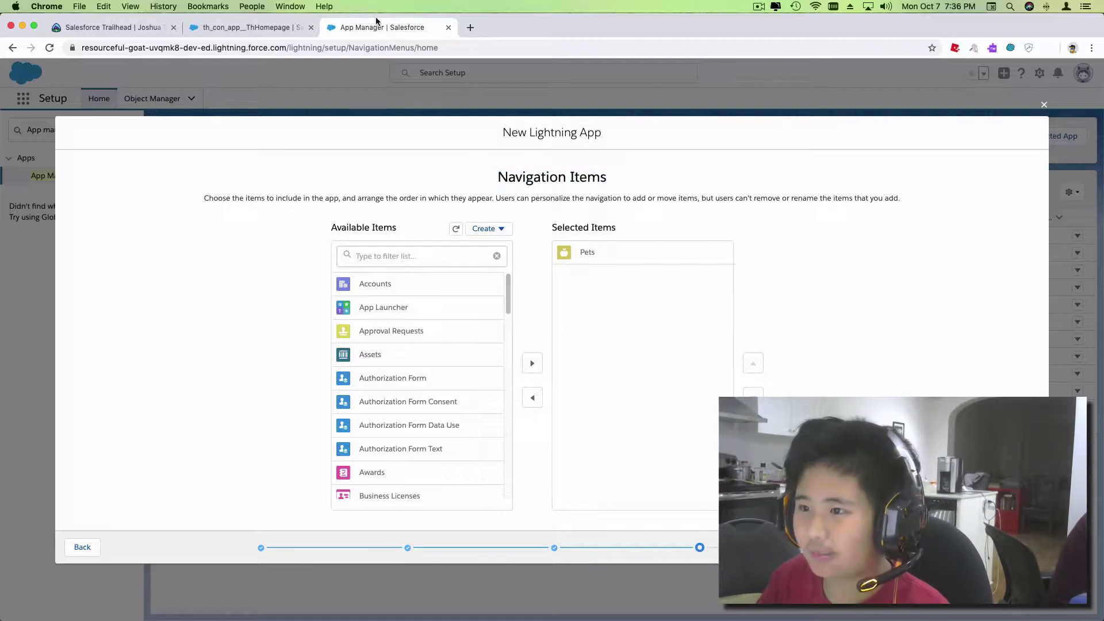
{"action": "left_click", "coordinate": [471, 28]}
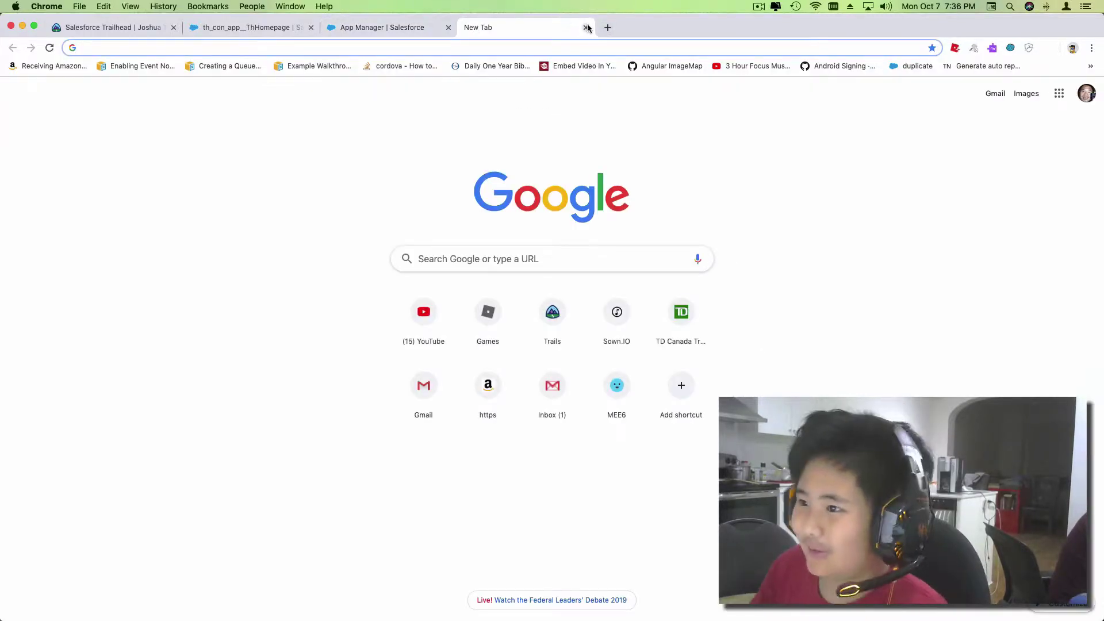
{"action": "left_click", "coordinate": [587, 28]}
{"action": "left_click", "coordinate": [195, 26]}
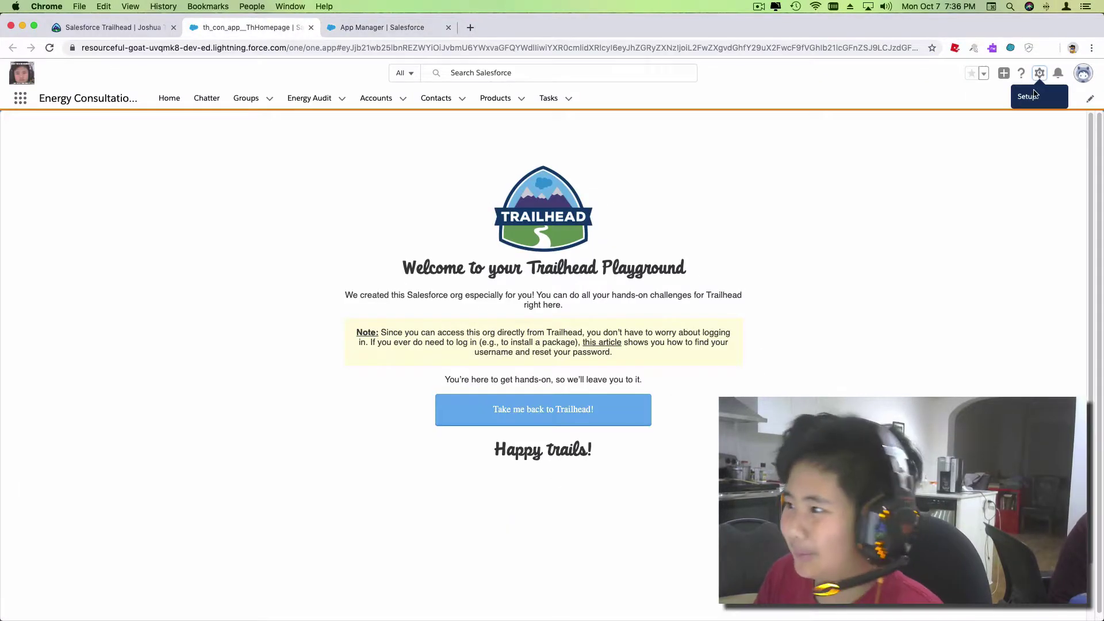
{"action": "left_click", "coordinate": [1039, 73]}
{"action": "left_click", "coordinate": [1012, 103]}
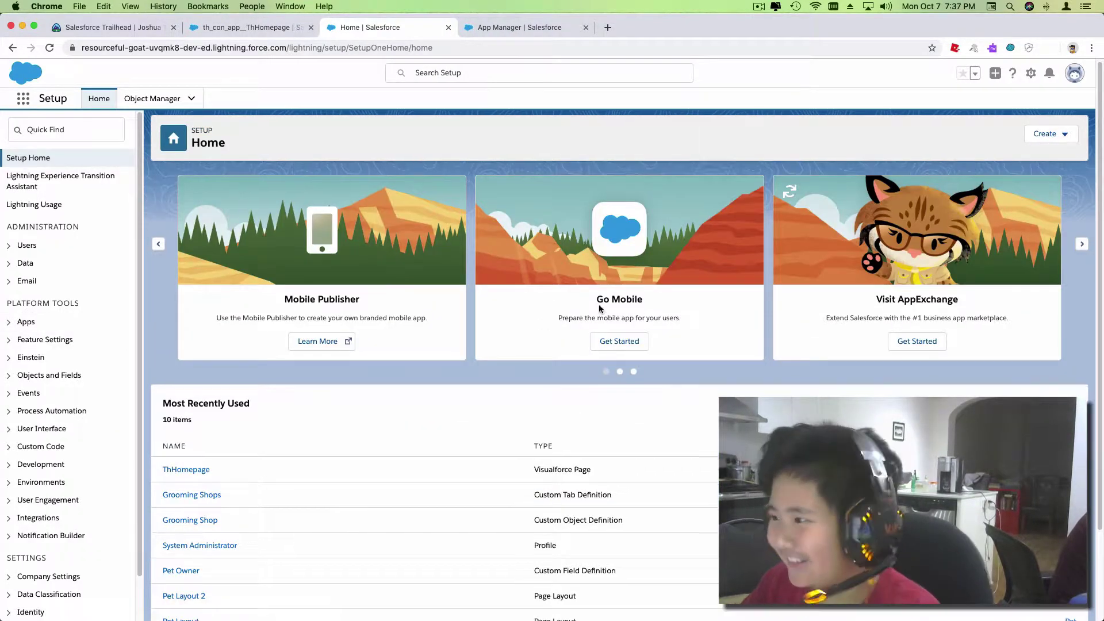
{"action": "scroll", "coordinate": [600, 308], "scroll_direction": "down", "scroll_amount": 1}
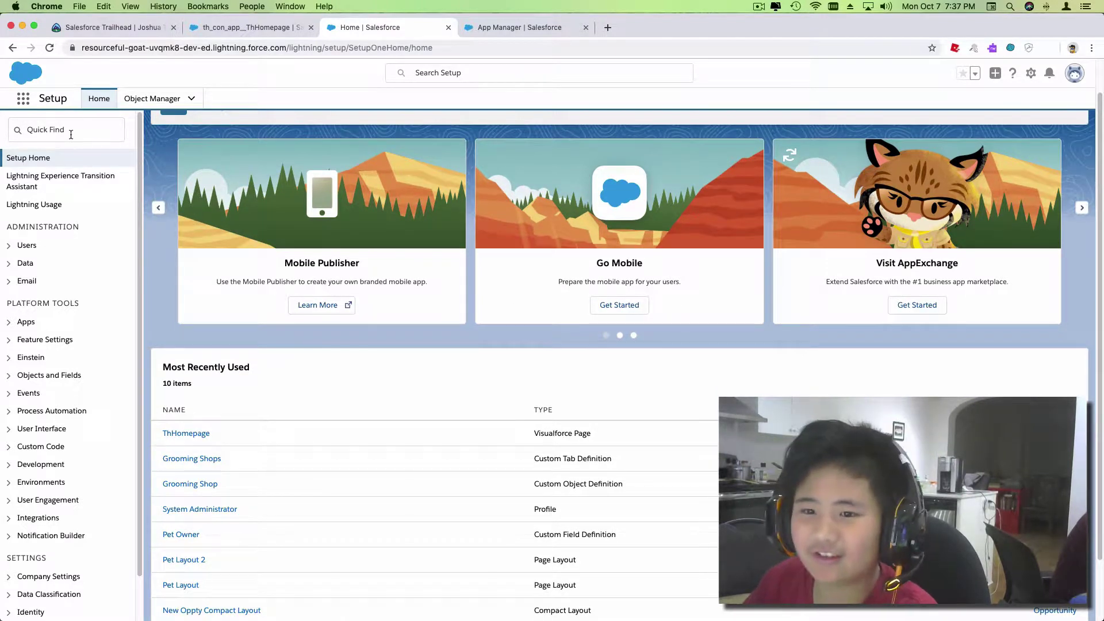
{"action": "left_click", "coordinate": [490, 32]}
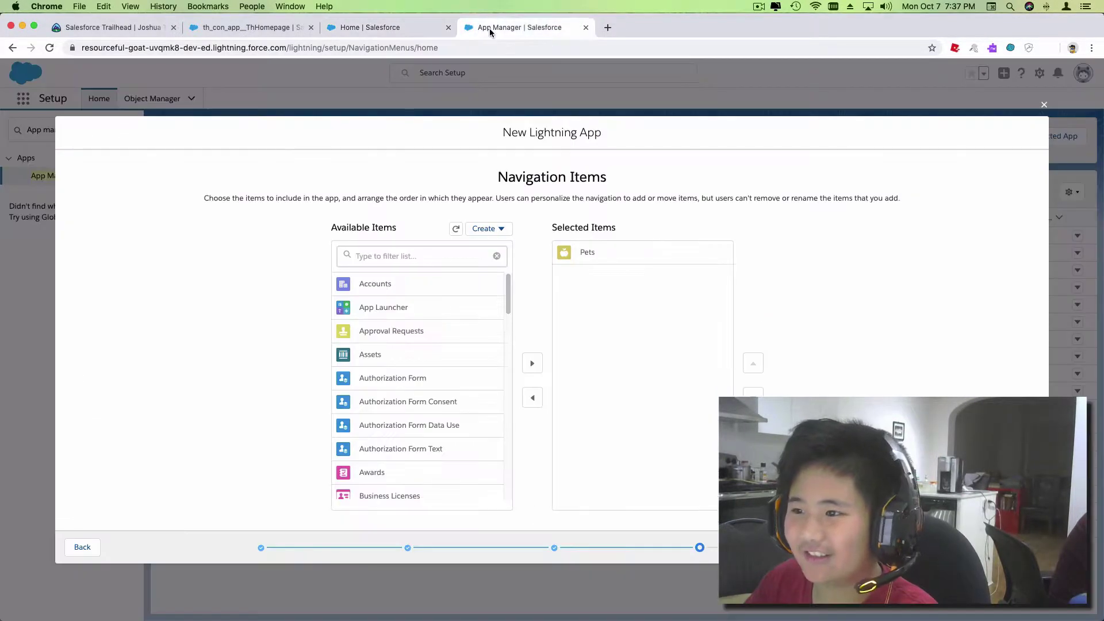
{"action": "left_click", "coordinate": [370, 28]}
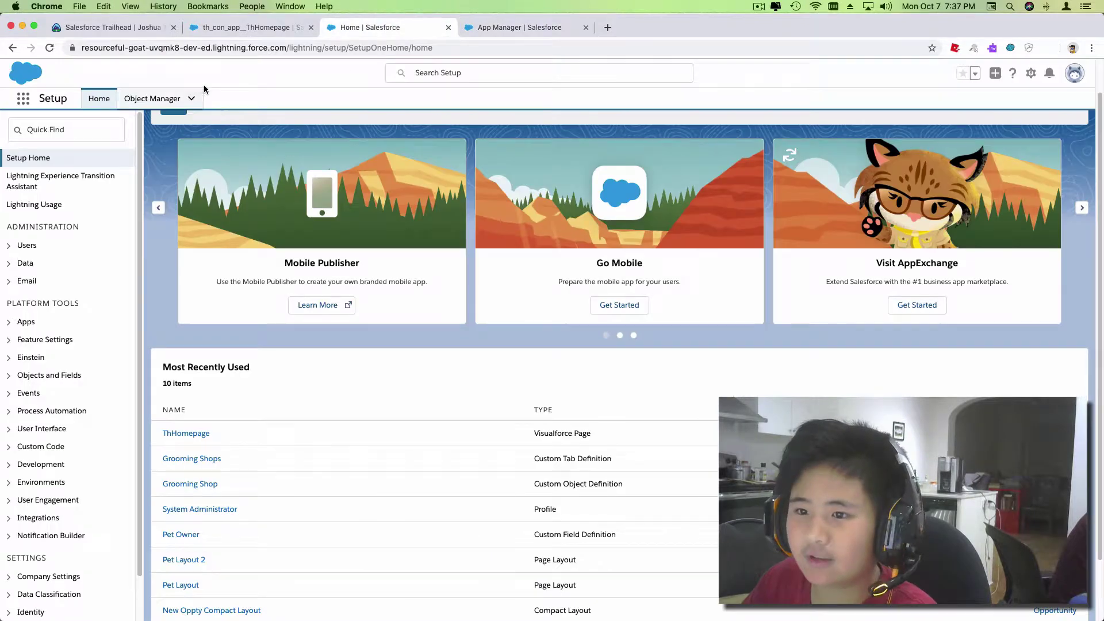
{"action": "left_click", "coordinate": [432, 68]}
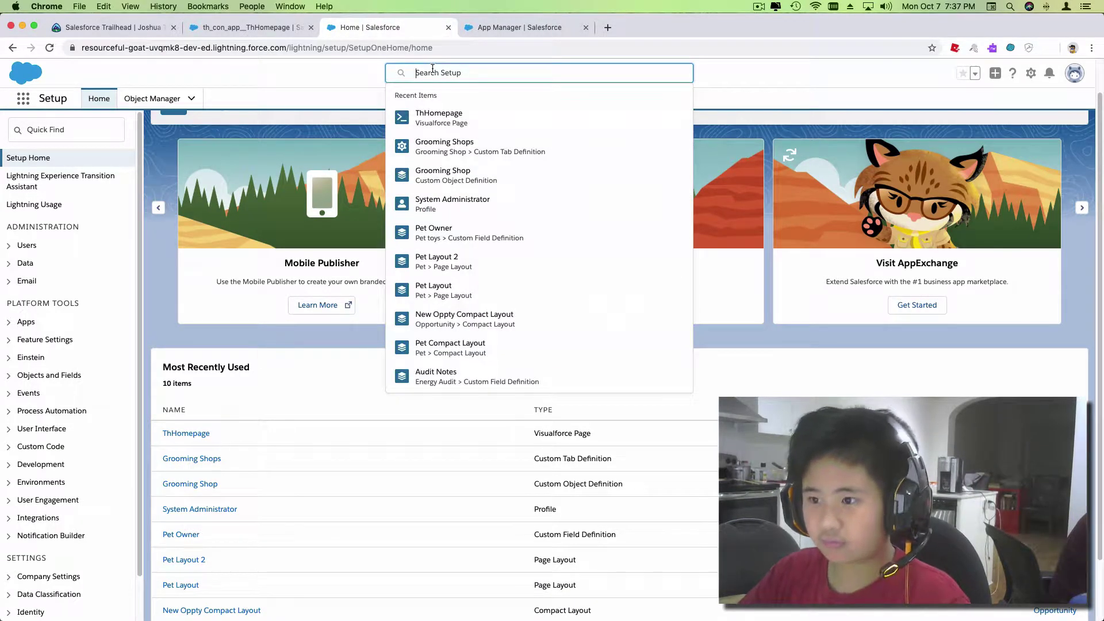
{"action": "left_click", "coordinate": [140, 96]}
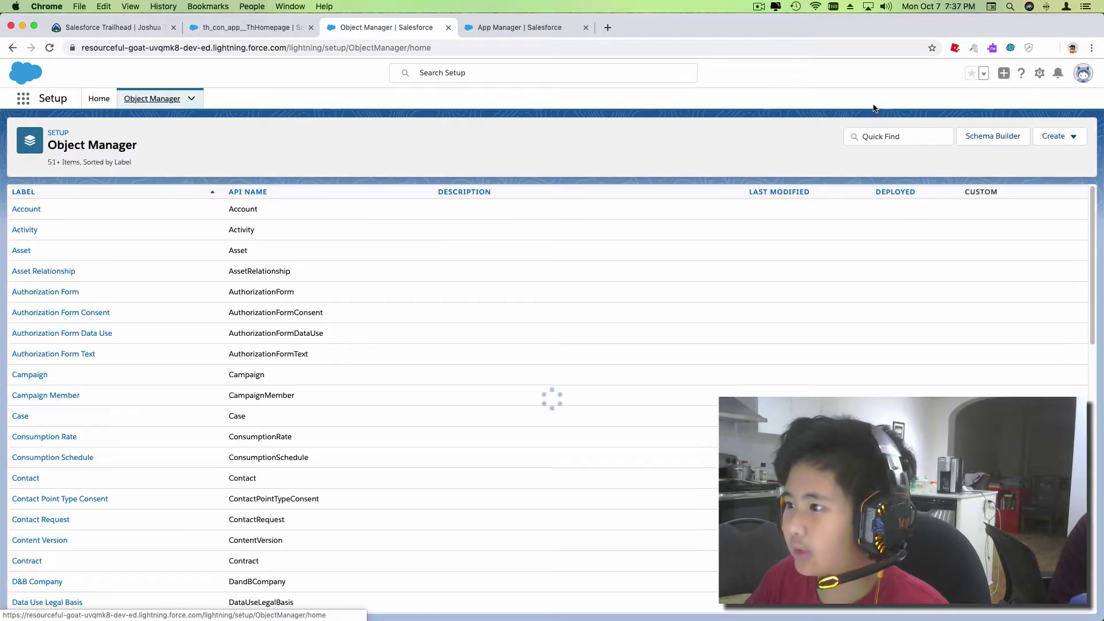
{"action": "left_click", "coordinate": [876, 136]}
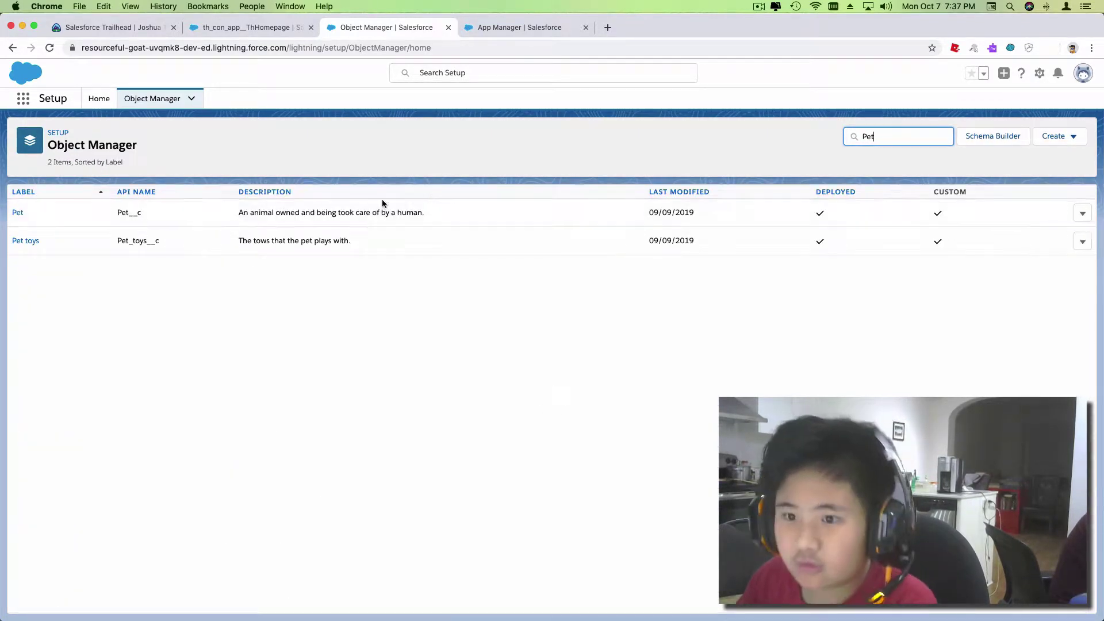
{"action": "left_click", "coordinate": [18, 213]}
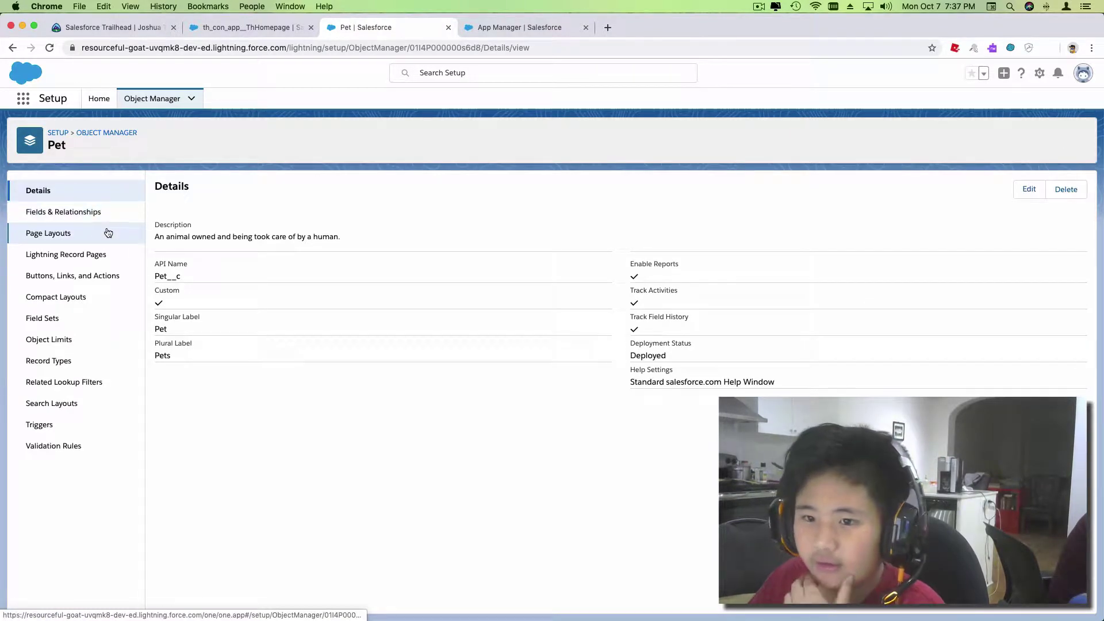
{"action": "key", "text": "super+bracketleft"}
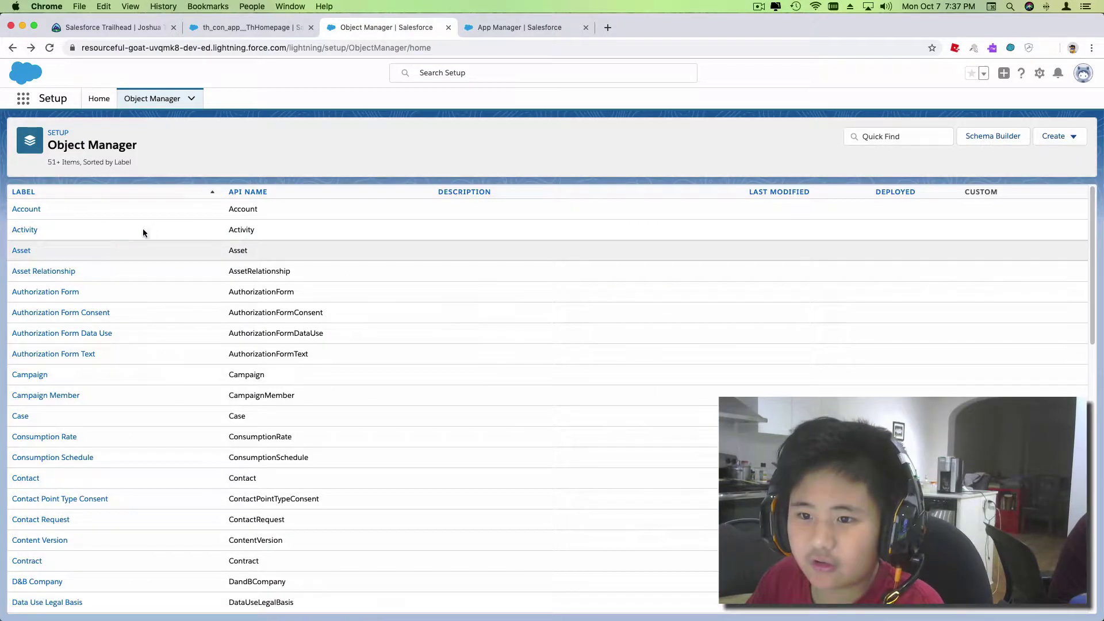
{"action": "left_click", "coordinate": [889, 138]}
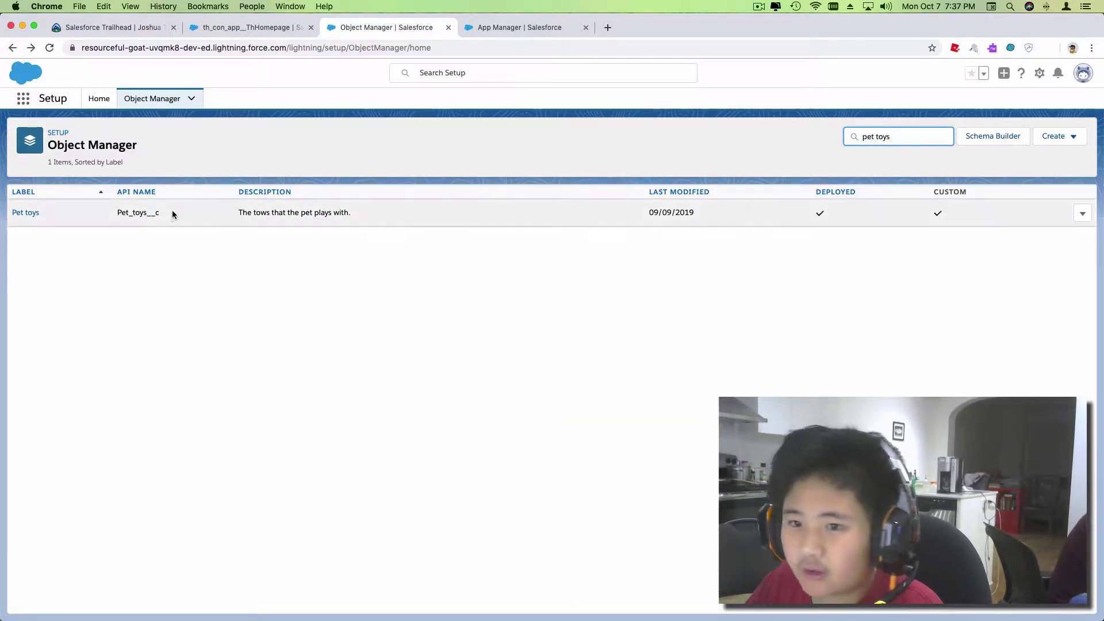
{"action": "left_click", "coordinate": [20, 212]}
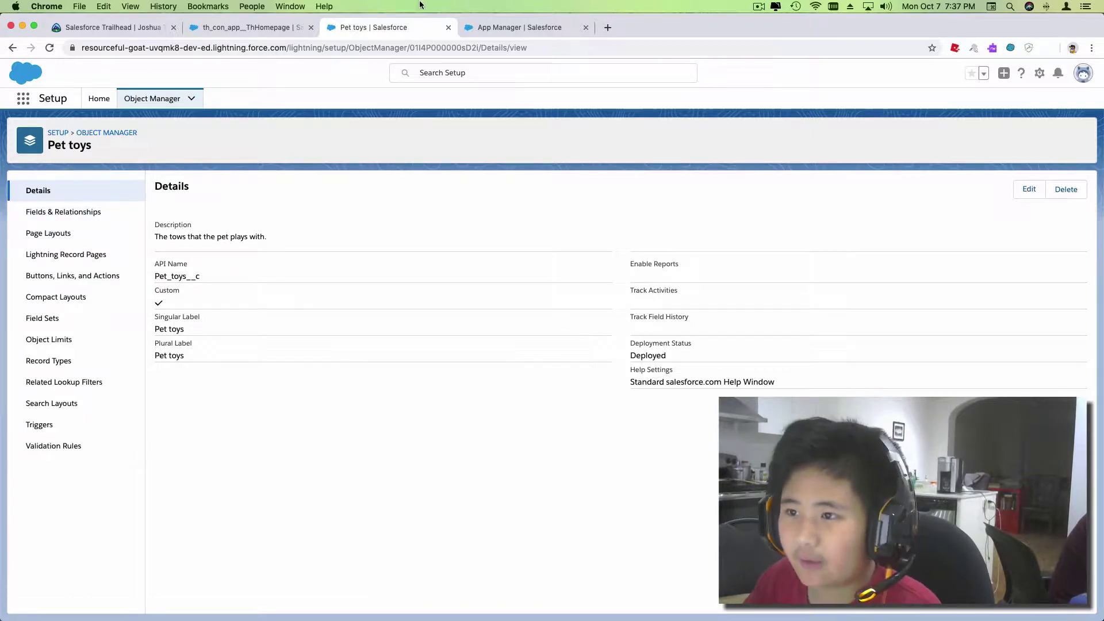
{"action": "left_click", "coordinate": [507, 22]}
Step: Filter Available Items for 'Pet to', then close the App Manager tab holding the wizard
{"action": "left_click", "coordinate": [468, 260]}
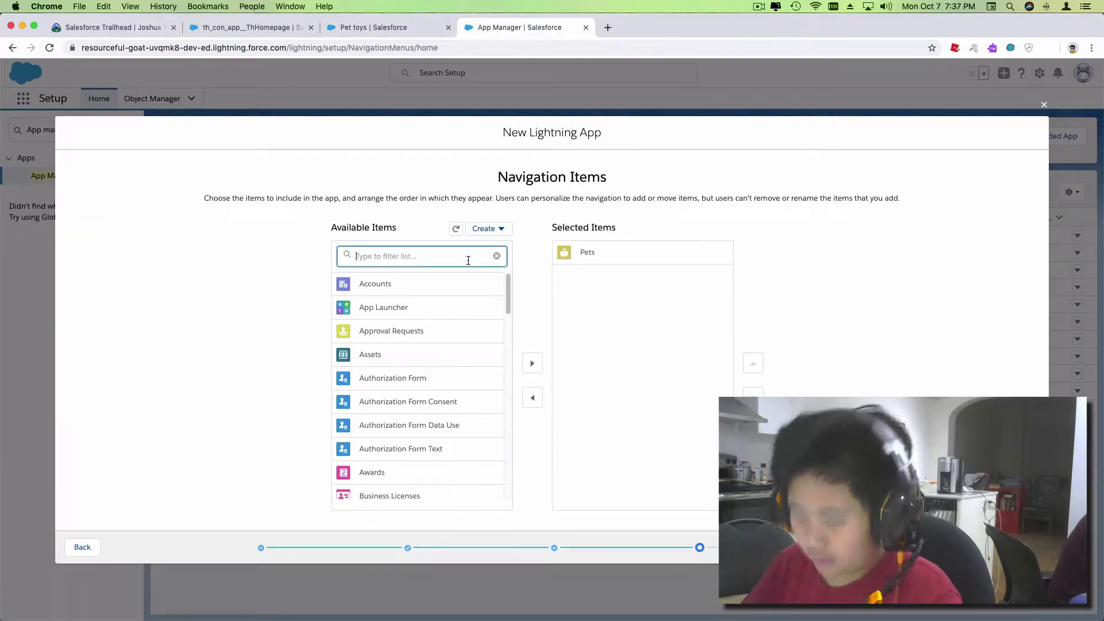
{"action": "type", "text": "Pet to"}
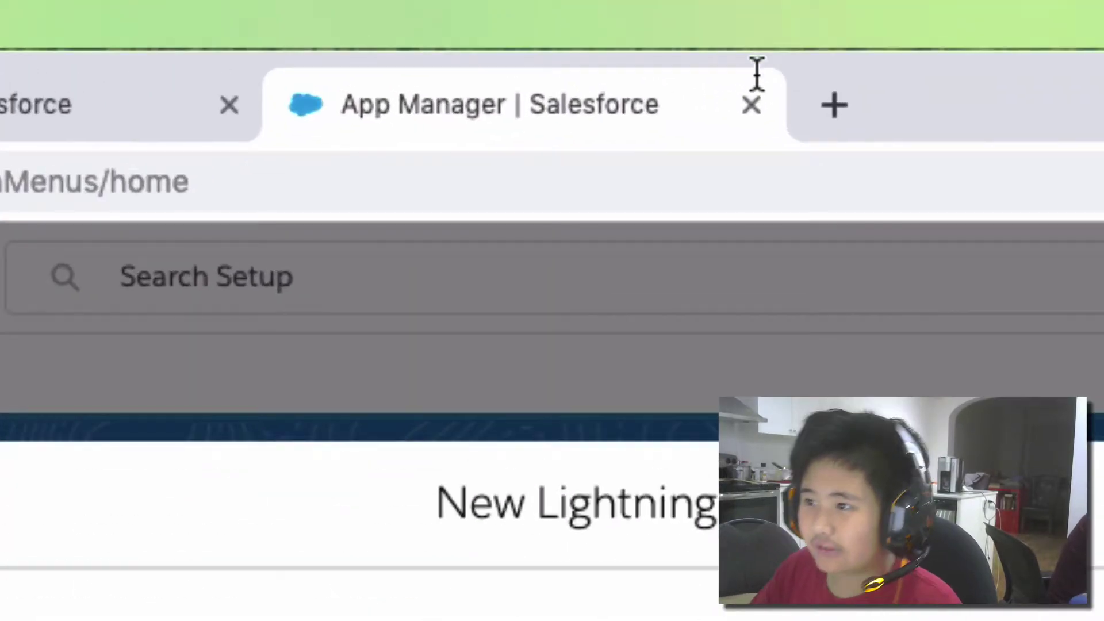
{"action": "left_click", "coordinate": [641, 53]}
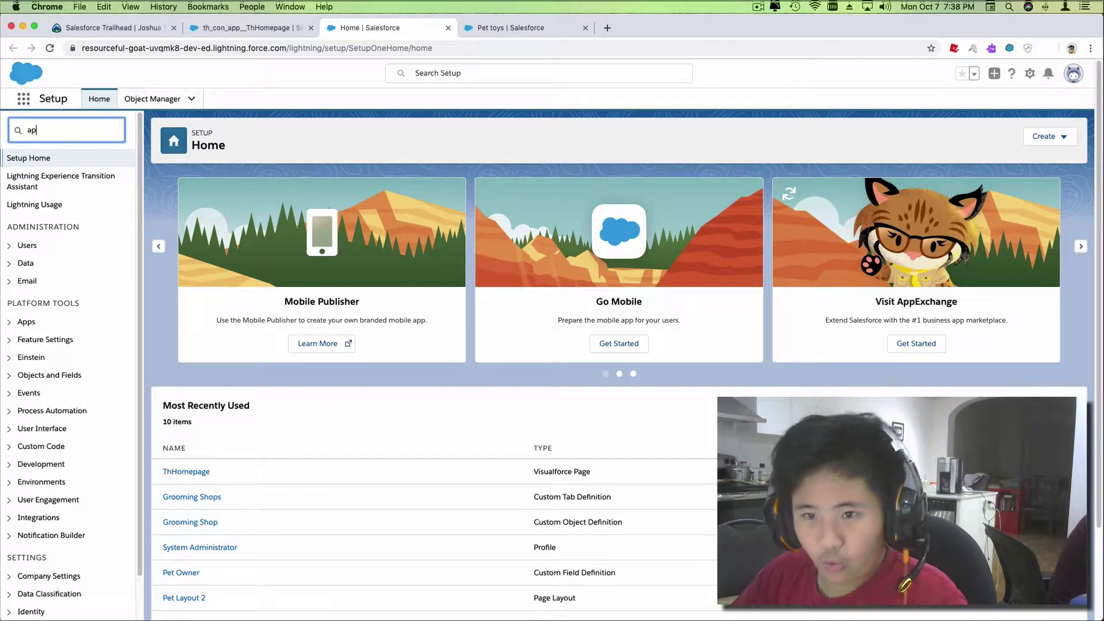
Step: Open Lightning Experience App Manager through a Quick Find search for 'app manager'
{"action": "type", "text": "appp"}
{"action": "key", "text": "BackSpace"}
{"action": "type", "text": "manager"}
{"action": "left_click", "coordinate": [55, 175]}
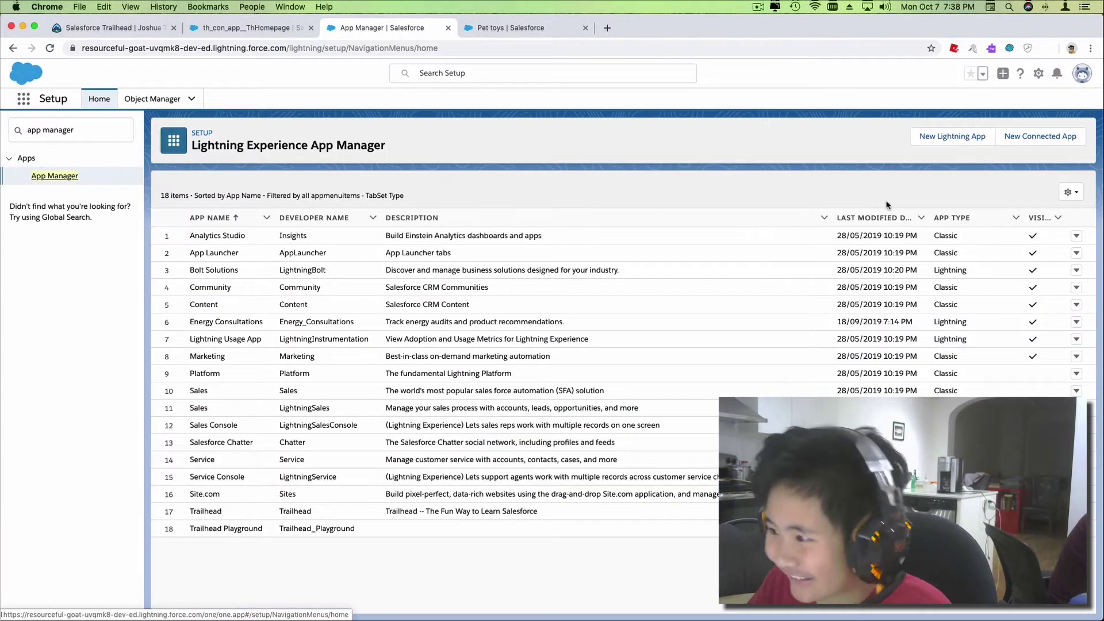
Step: Start a new Lightning app 'Pet shelter' described 'An app for customers to view the pets information'
{"action": "left_click", "coordinate": [953, 136]}
{"action": "left_click", "coordinate": [412, 271]}
{"action": "type", "text": "Pet shelter"}
{"action": "left_click", "coordinate": [406, 377]}
{"action": "type", "text": "An app"}
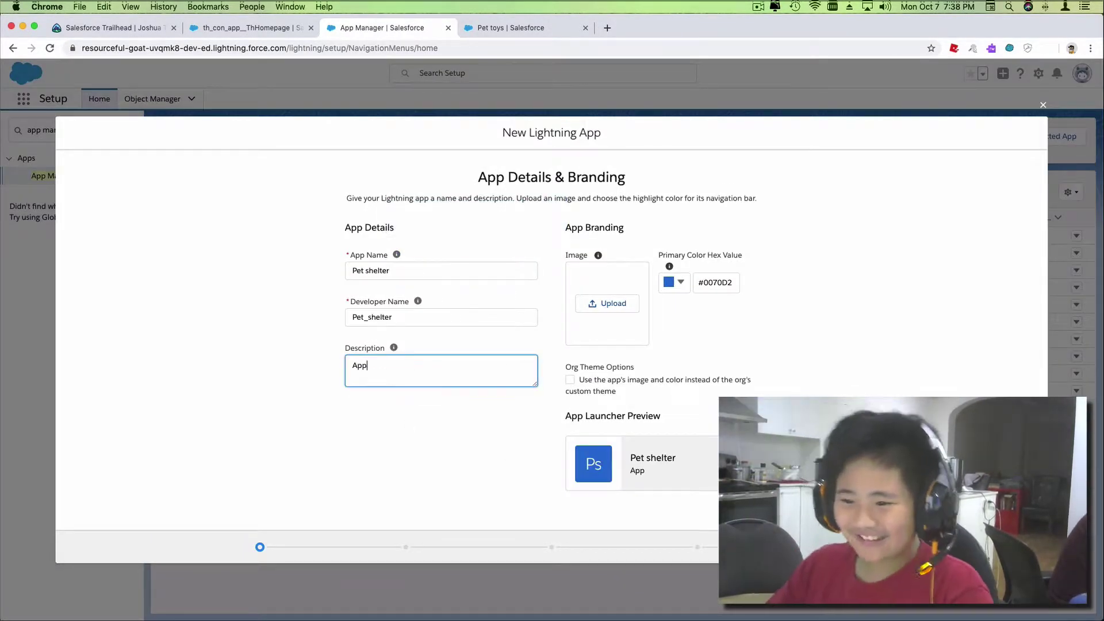
{"action": "type", "text": " for customers to view the pe"}
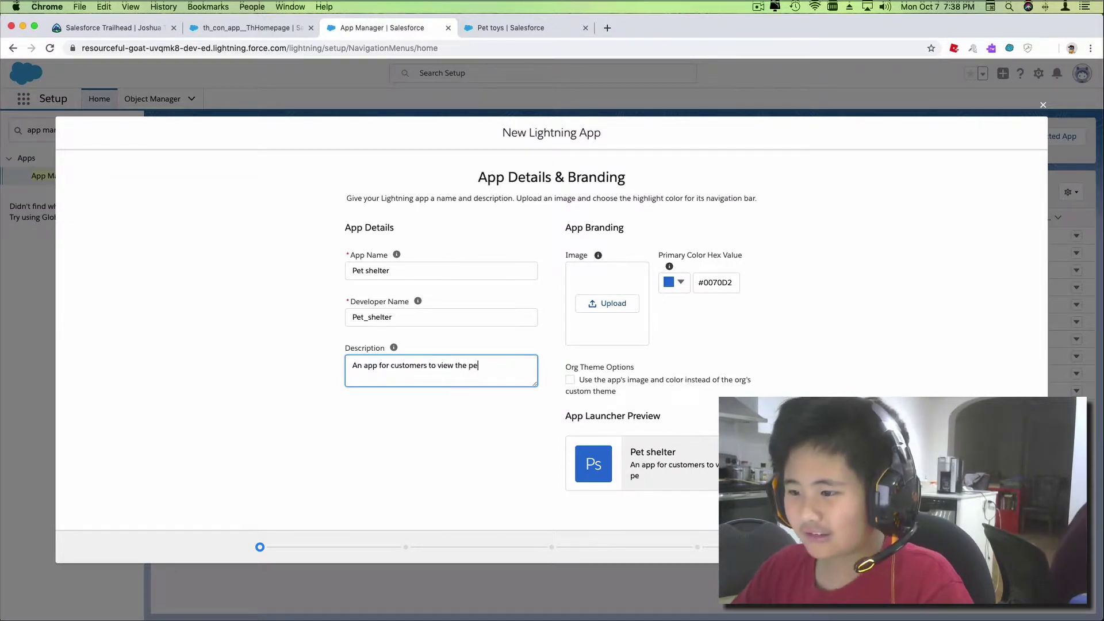
{"action": "type", "text": "ts information"}
Step: Upload the dog image as the app logo and pick an orange primary colour
{"action": "left_click", "coordinate": [608, 303]}
{"action": "double_click", "coordinate": [356, 111]}
{"action": "left_click", "coordinate": [674, 281]}
{"action": "left_click", "coordinate": [674, 356]}
{"action": "left_click", "coordinate": [700, 411]}
Step: Advance to Navigation Items and add Pets to Selected Items
{"action": "left_click", "coordinate": [1015, 547]}
{"action": "left_click", "coordinate": [1015, 547]}
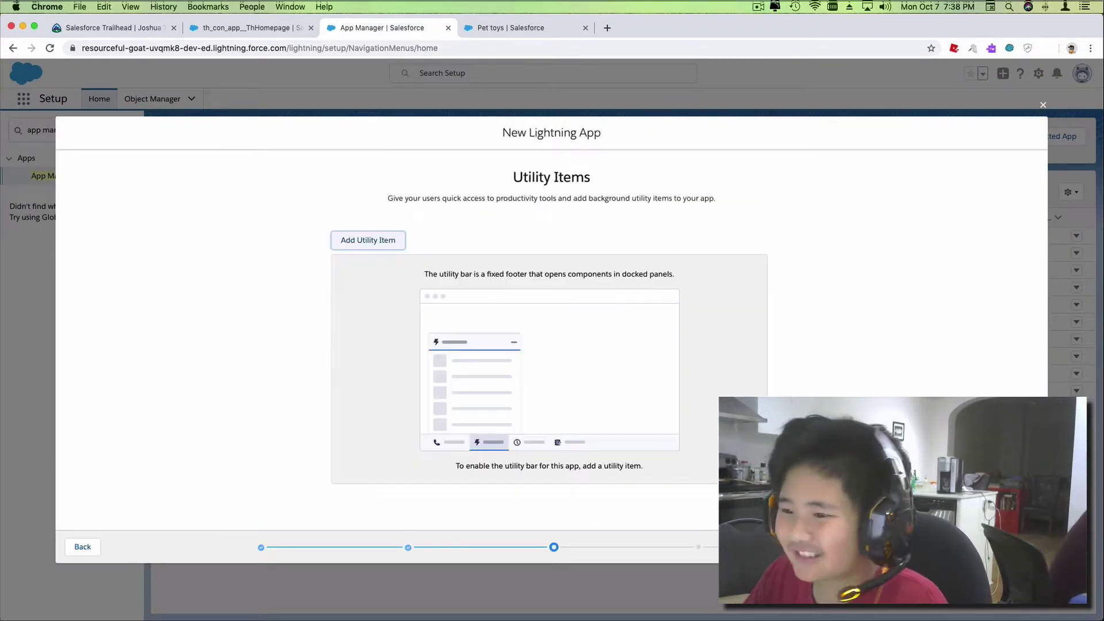
{"action": "left_click", "coordinate": [1015, 547]}
{"action": "left_click", "coordinate": [420, 256]}
{"action": "type", "text": "Pet"}
{"action": "left_click", "coordinate": [424, 284]}
{"action": "left_click", "coordinate": [532, 363]}
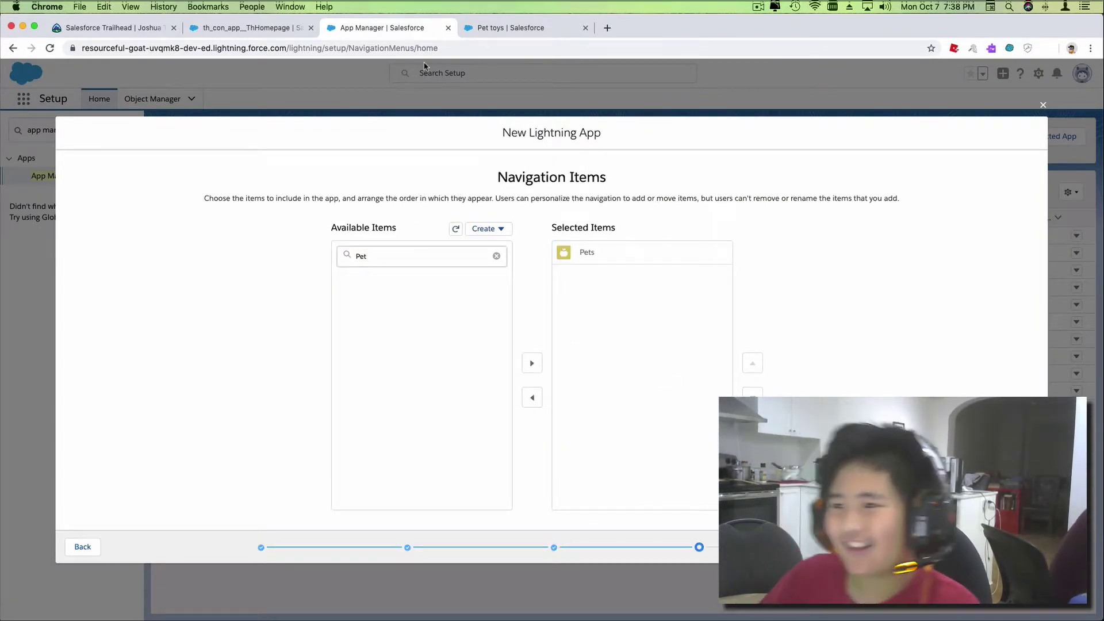
Step: Show Pet toys' Fields & Relationships and highlight the Pet Owner Master-Detail(Pet) field
{"action": "left_click", "coordinate": [518, 27]}
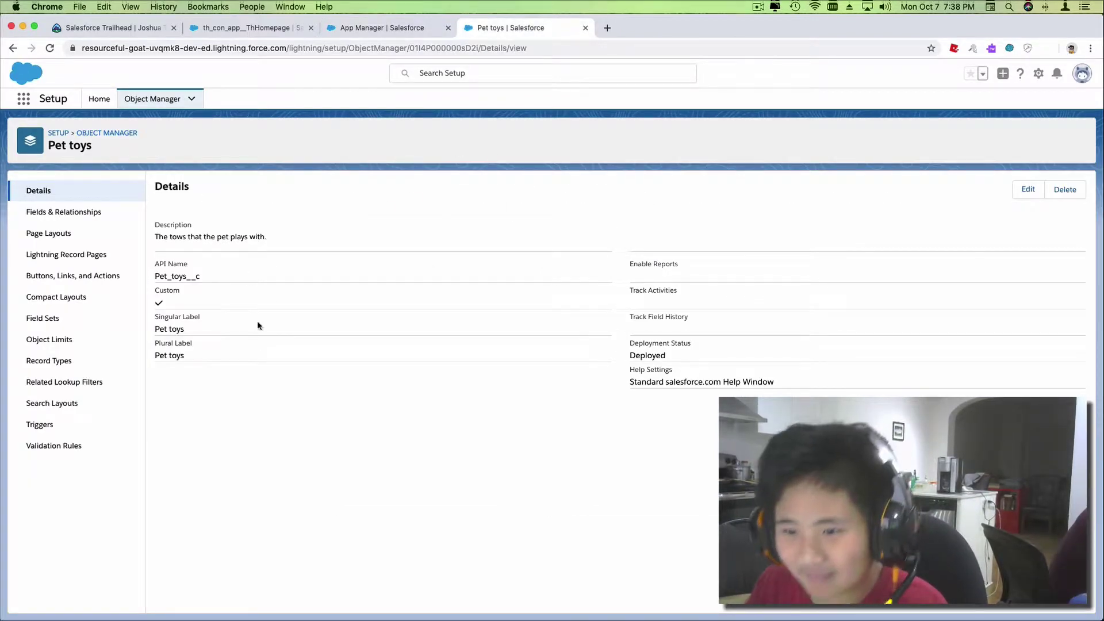
{"action": "left_click", "coordinate": [86, 213]}
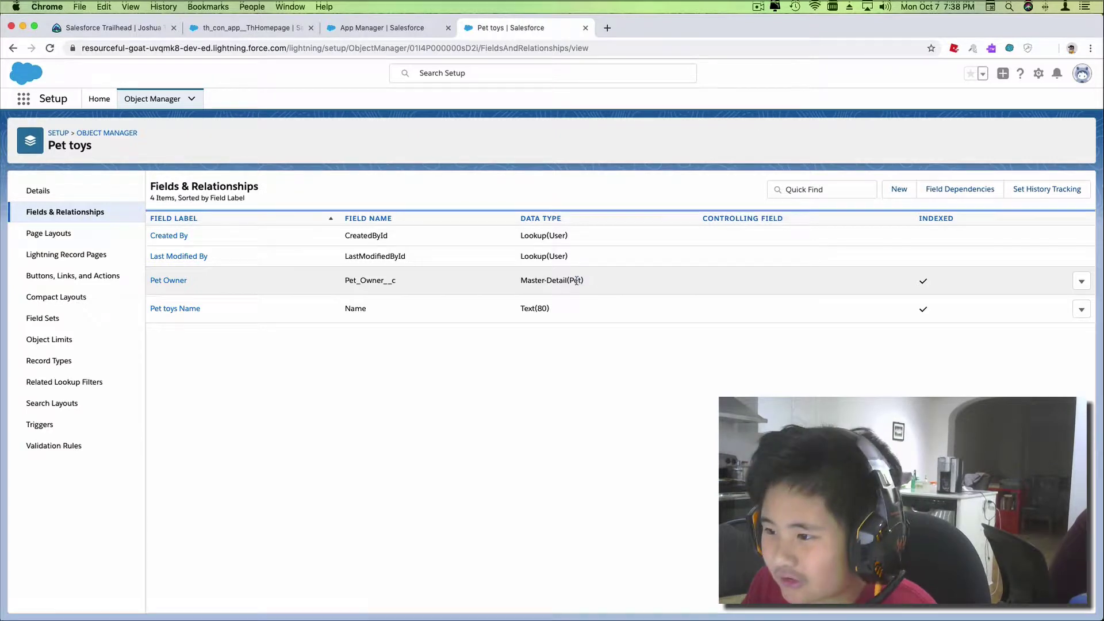
{"action": "left_click_drag", "start_coordinate": [633, 285], "coordinate": [509, 287]}
{"action": "left_click_drag", "start_coordinate": [195, 286], "coordinate": [147, 281]}
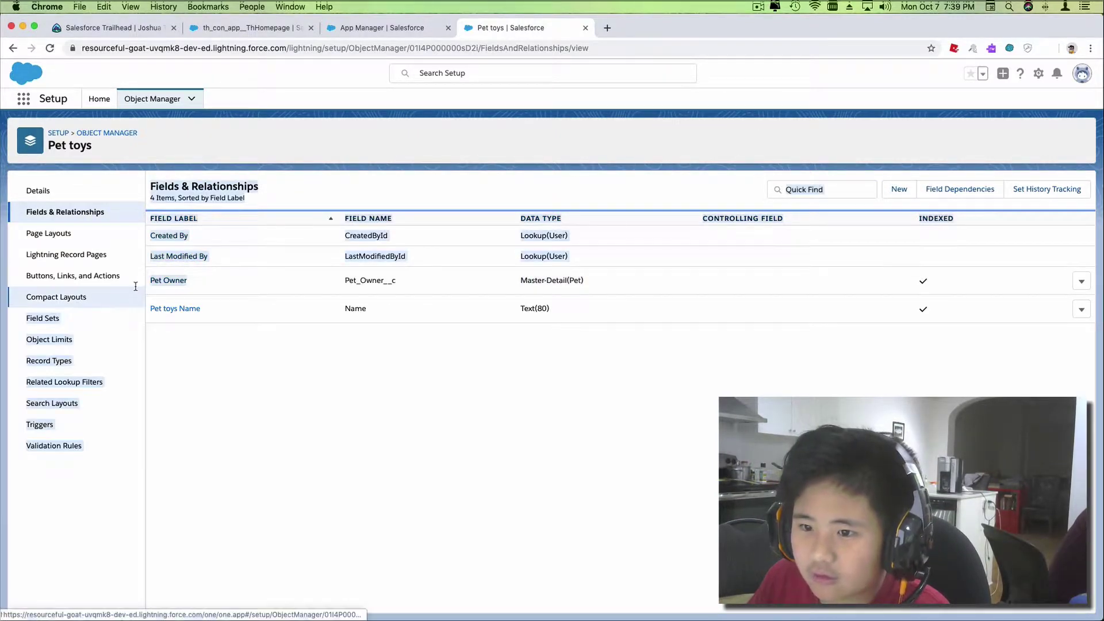
{"action": "left_click", "coordinate": [270, 411]}
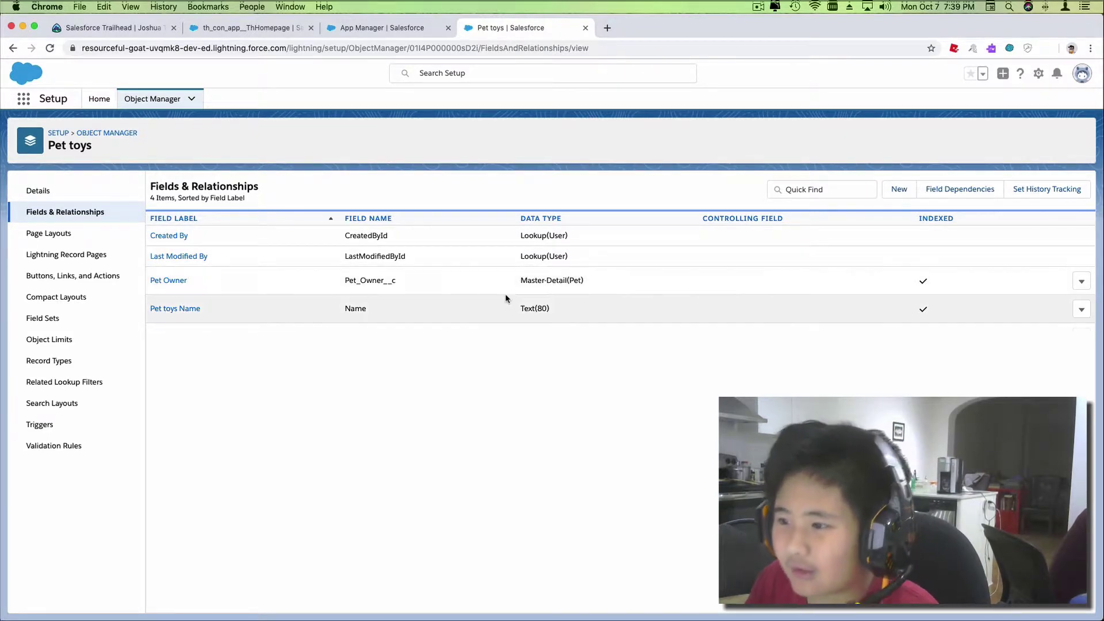
{"action": "left_click", "coordinate": [602, 281]}
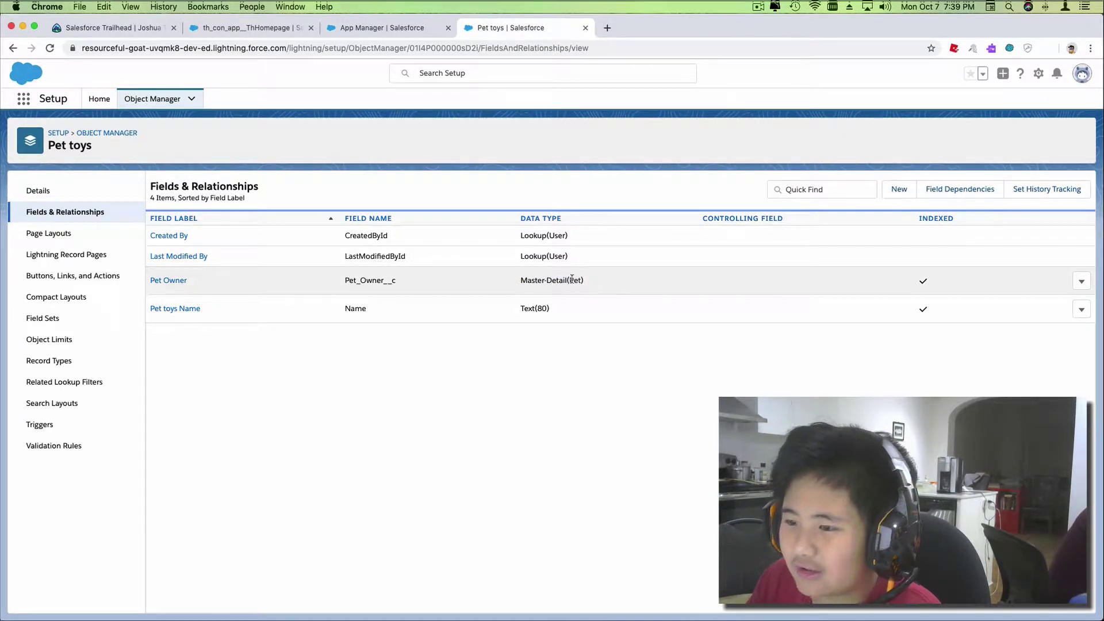
{"action": "left_click", "coordinate": [518, 277]}
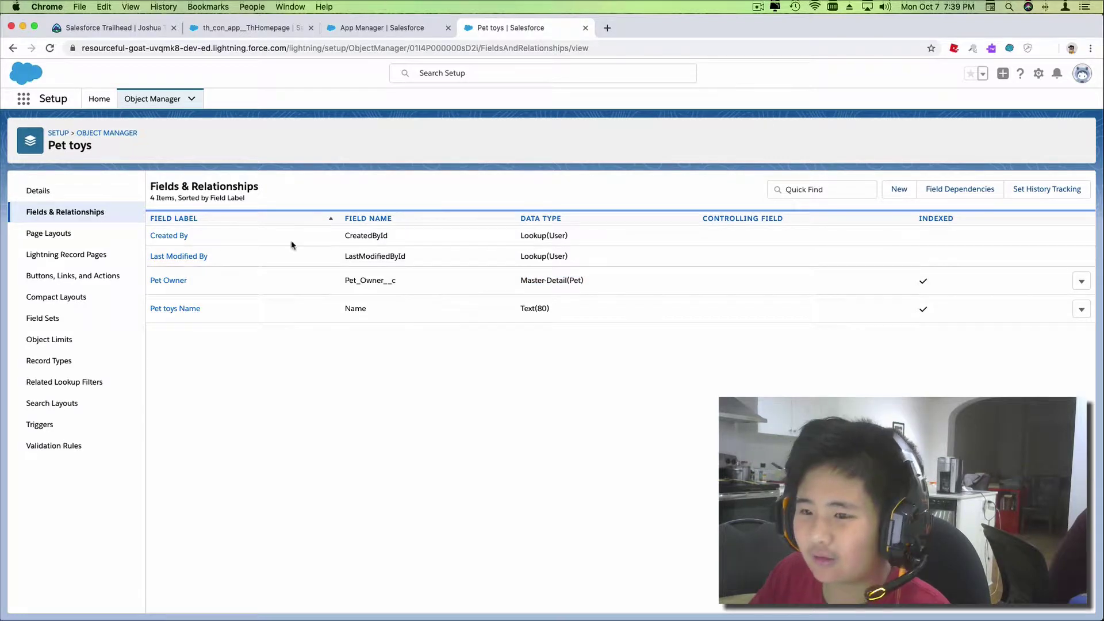
{"action": "left_click", "coordinate": [364, 27]}
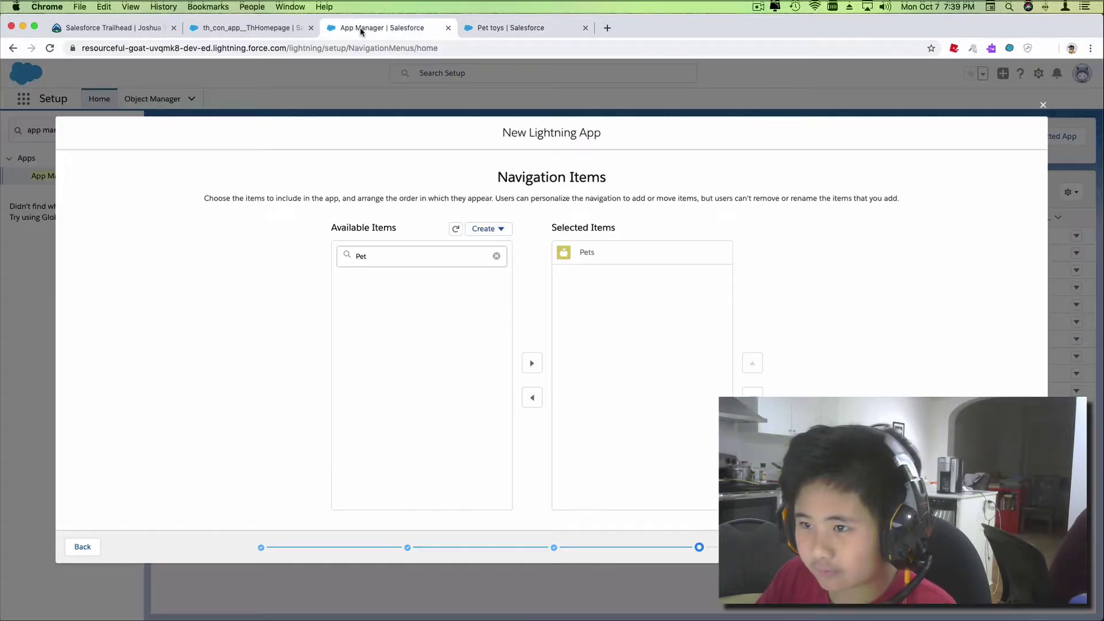
{"action": "left_click", "coordinate": [506, 27]}
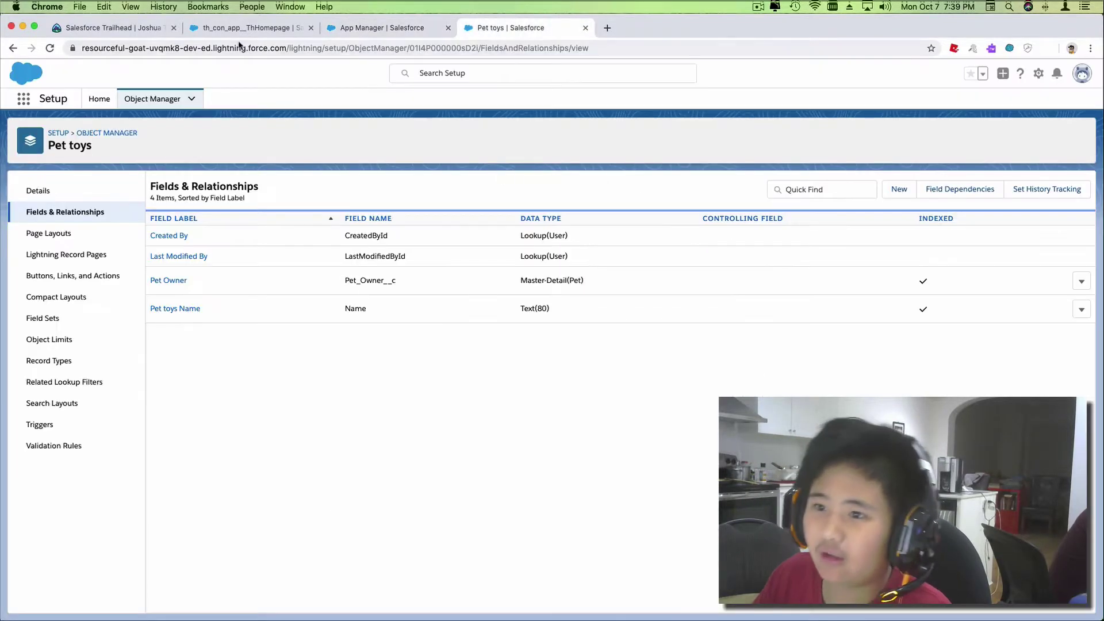
Step: Close the App Launcher, search Object Manager for 'Grooming' and open Grooming Shop
{"action": "left_click", "coordinate": [23, 98]}
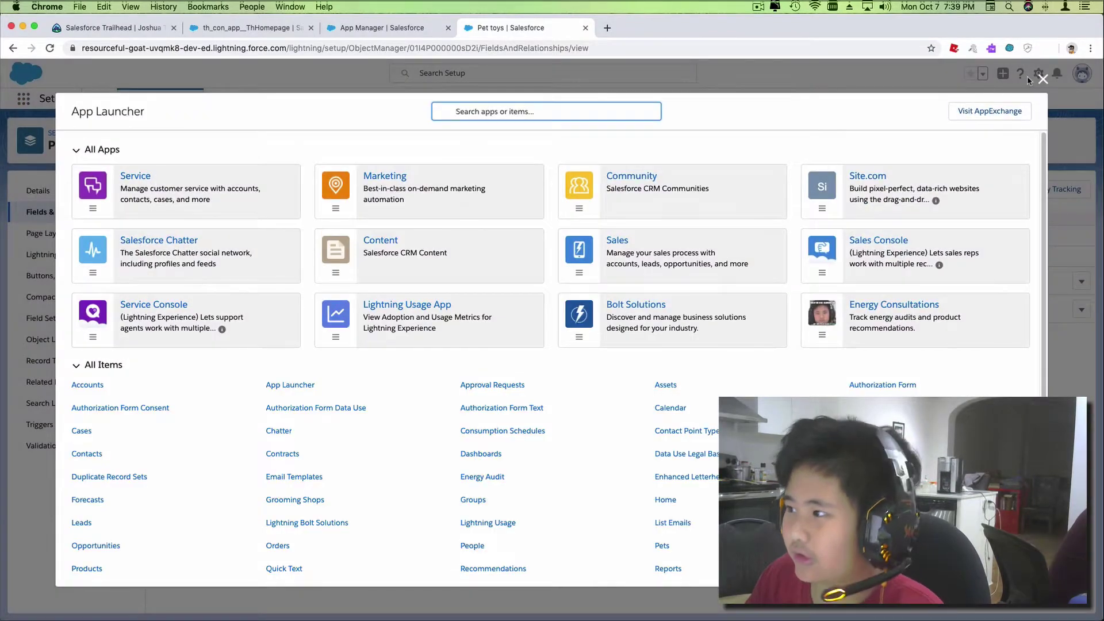
{"action": "left_click", "coordinate": [1041, 80]}
{"action": "left_click", "coordinate": [14, 48]}
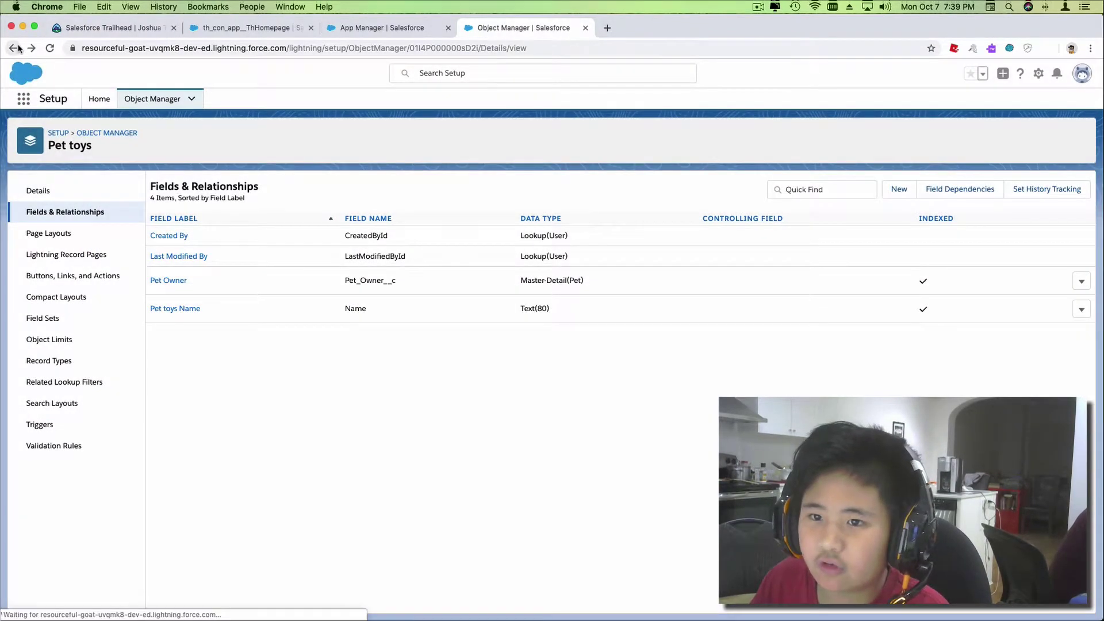
{"action": "left_click", "coordinate": [153, 98]}
{"action": "left_click", "coordinate": [926, 131]}
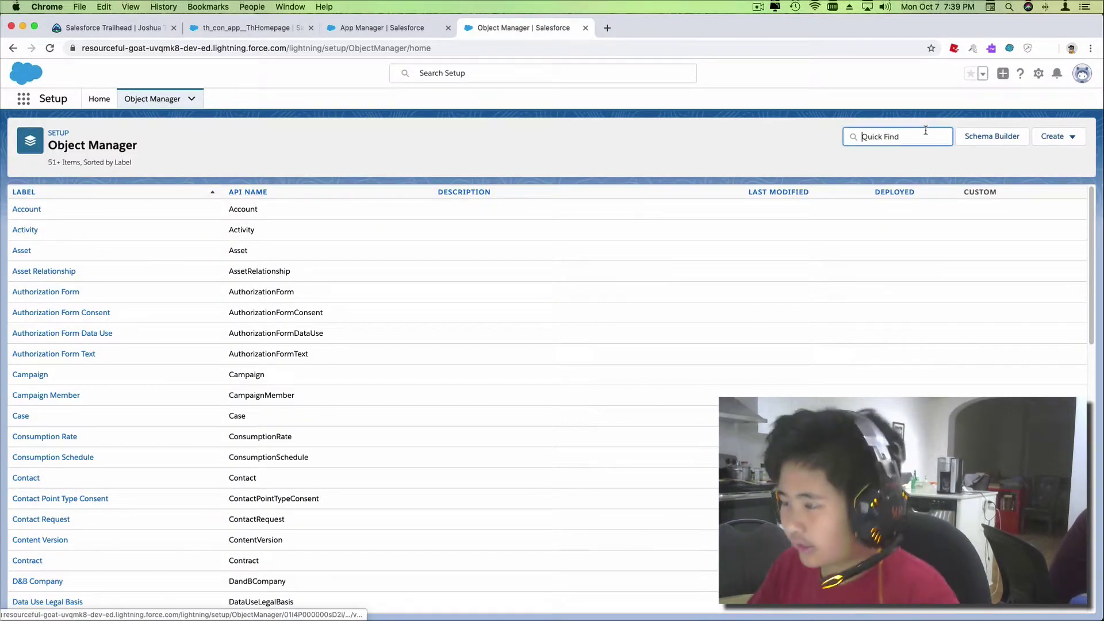
{"action": "type", "text": "Grooming"}
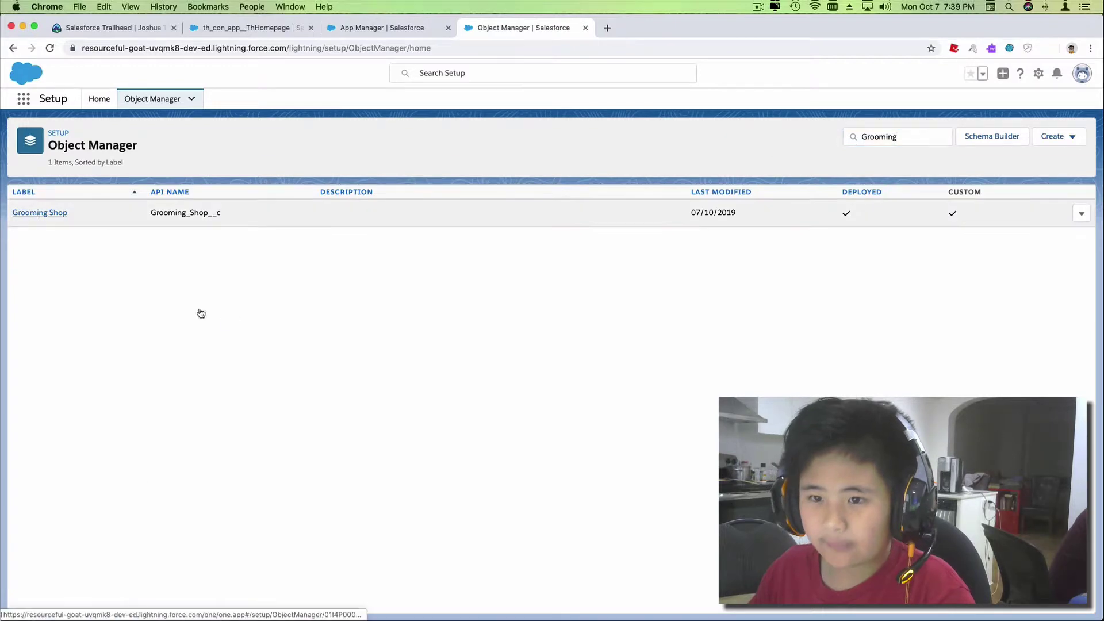
{"action": "left_click", "coordinate": [40, 213]}
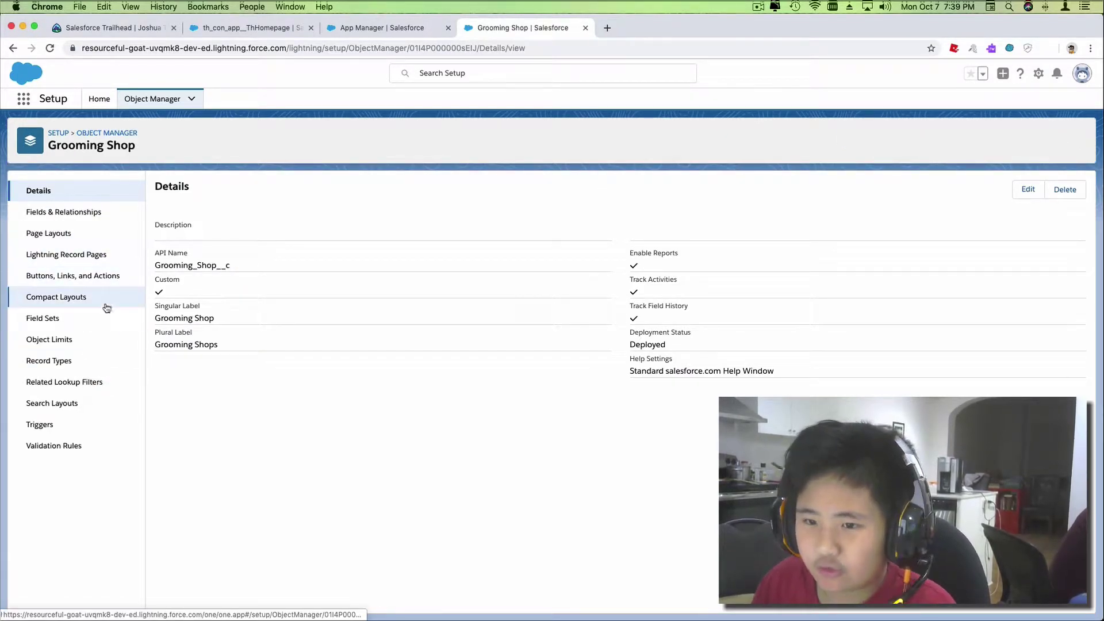
Step: Browse Grooming Shop's Page Layouts, Lightning Record Pages and Fields & Relationships, ending on Details
{"action": "left_click", "coordinate": [80, 234]}
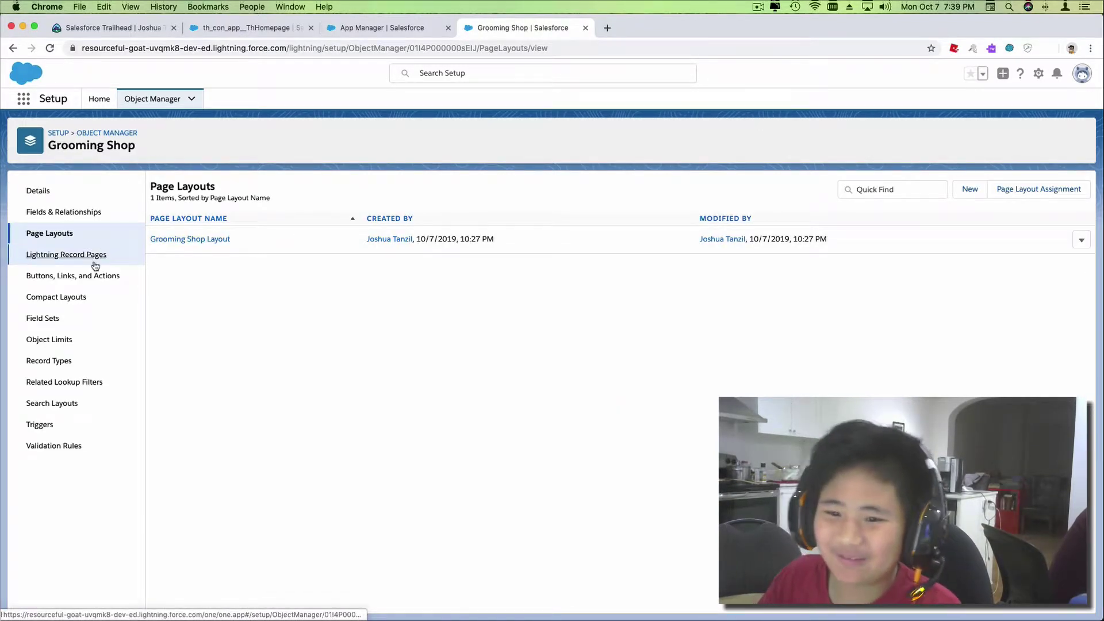
{"action": "left_click", "coordinate": [115, 255]}
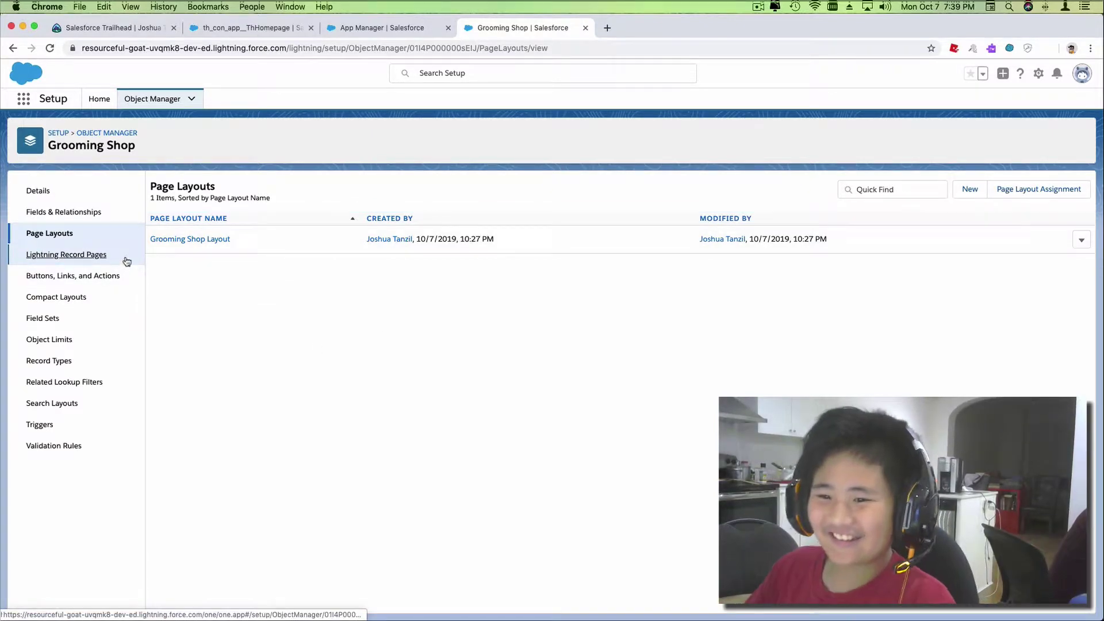
{"action": "left_click", "coordinate": [108, 189]}
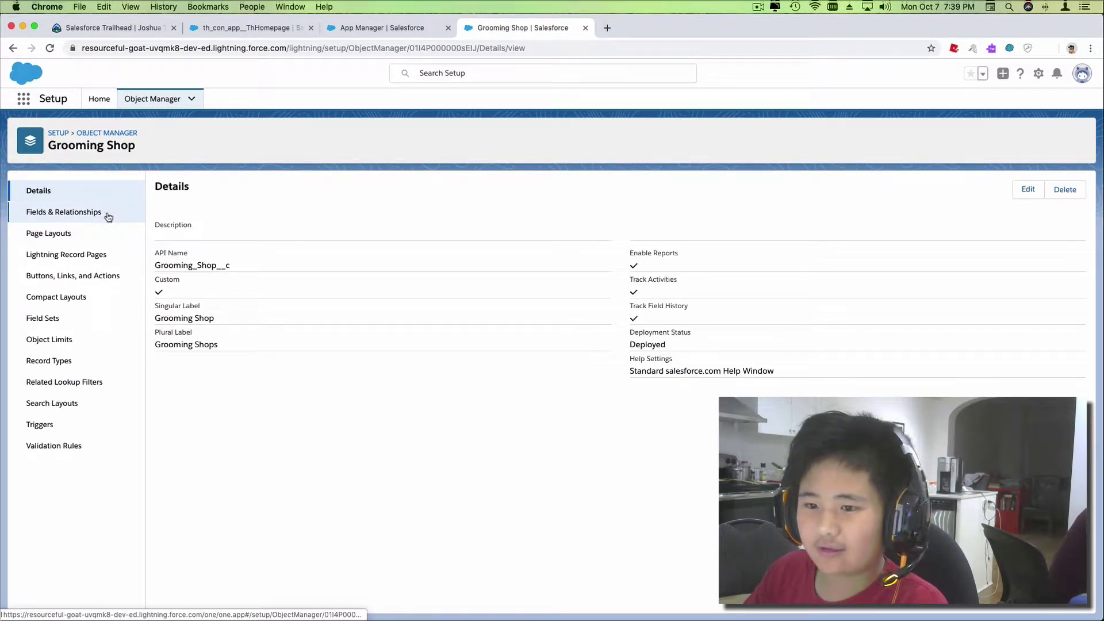
{"action": "left_click", "coordinate": [107, 214]}
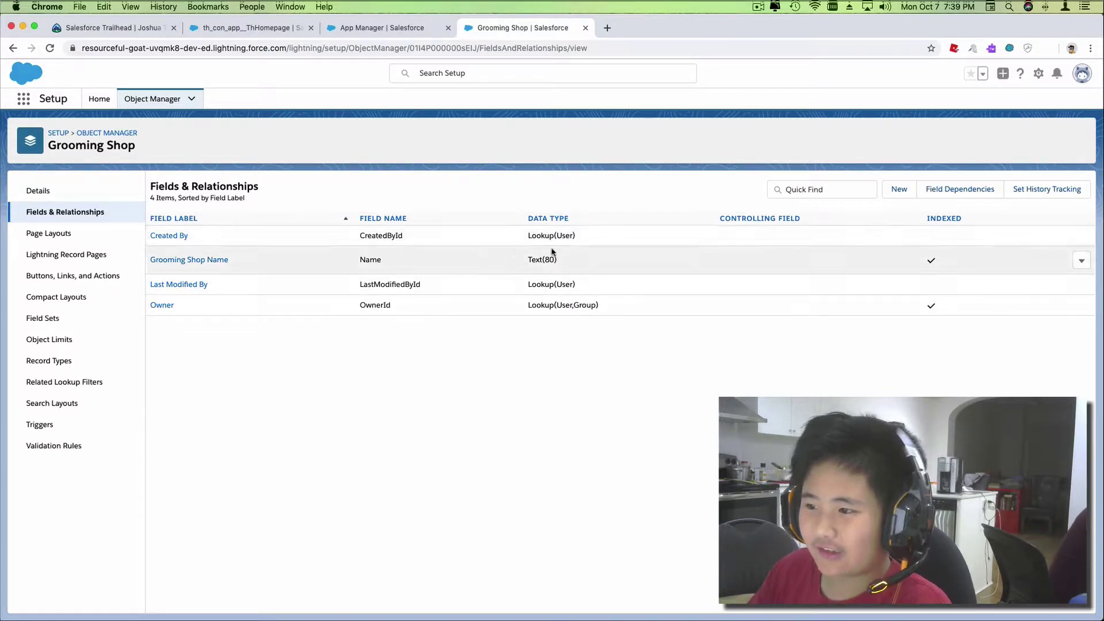
{"action": "left_click", "coordinate": [77, 196]}
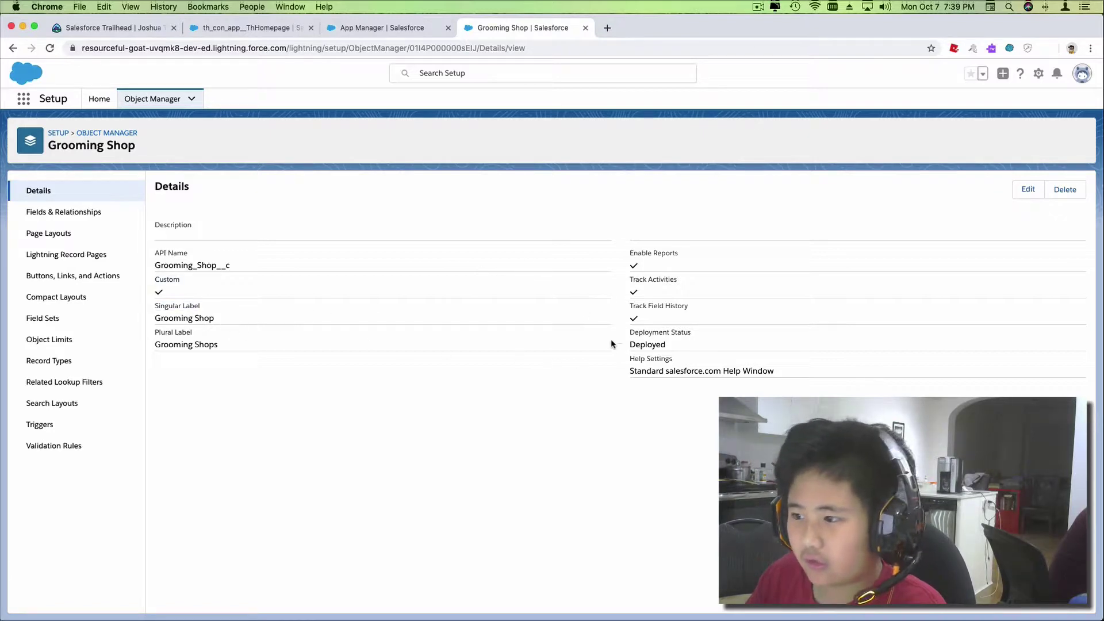
{"action": "left_click", "coordinate": [92, 212]}
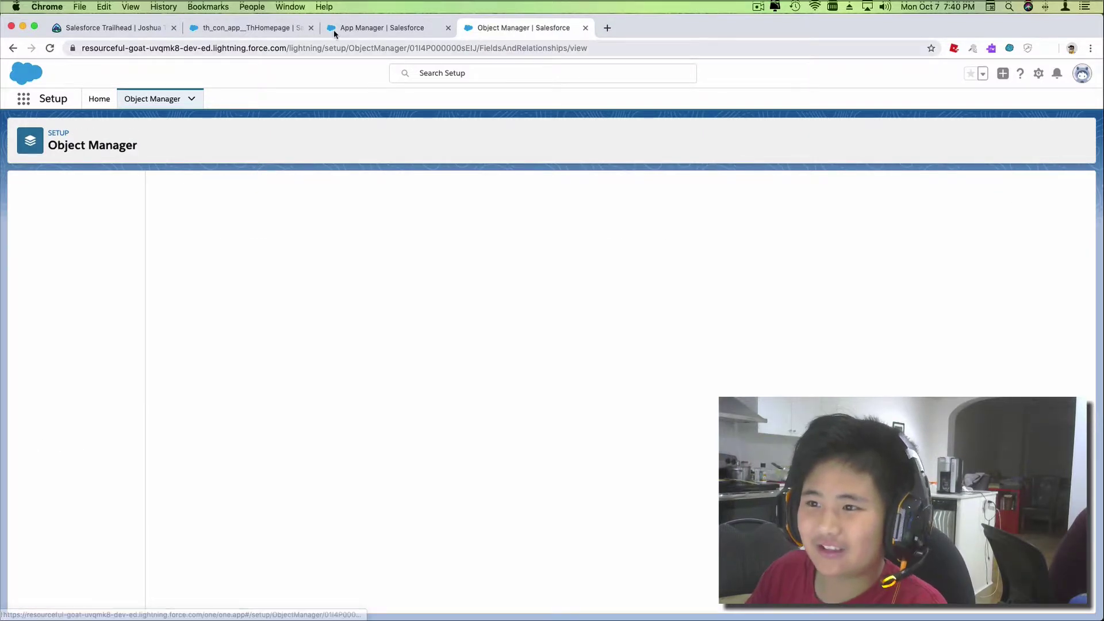
{"action": "left_click", "coordinate": [46, 196]}
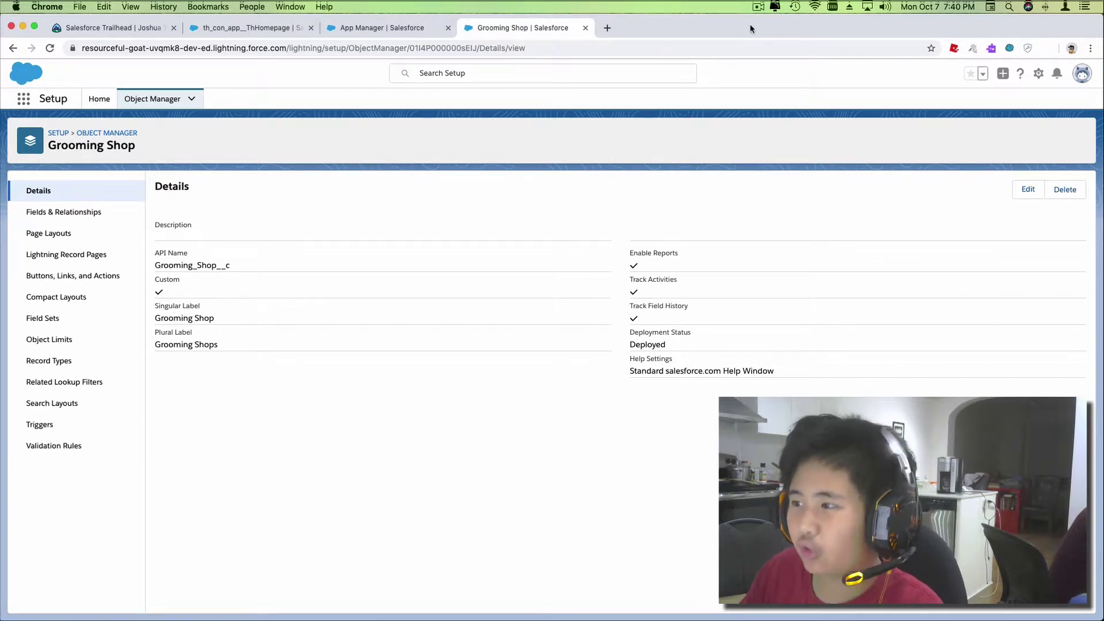
{"action": "left_click", "coordinate": [759, 7]}
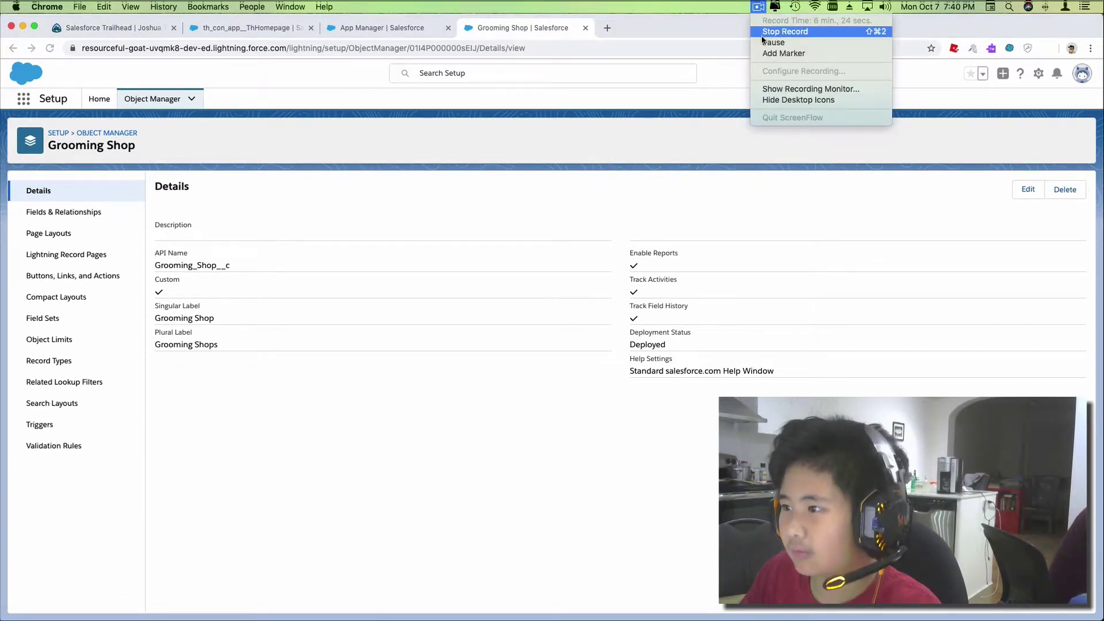
Step: Switch between the Grooming Shop and Pet toys tabs and view Grooming Shop's page layouts
{"action": "left_click", "coordinate": [761, 40]}
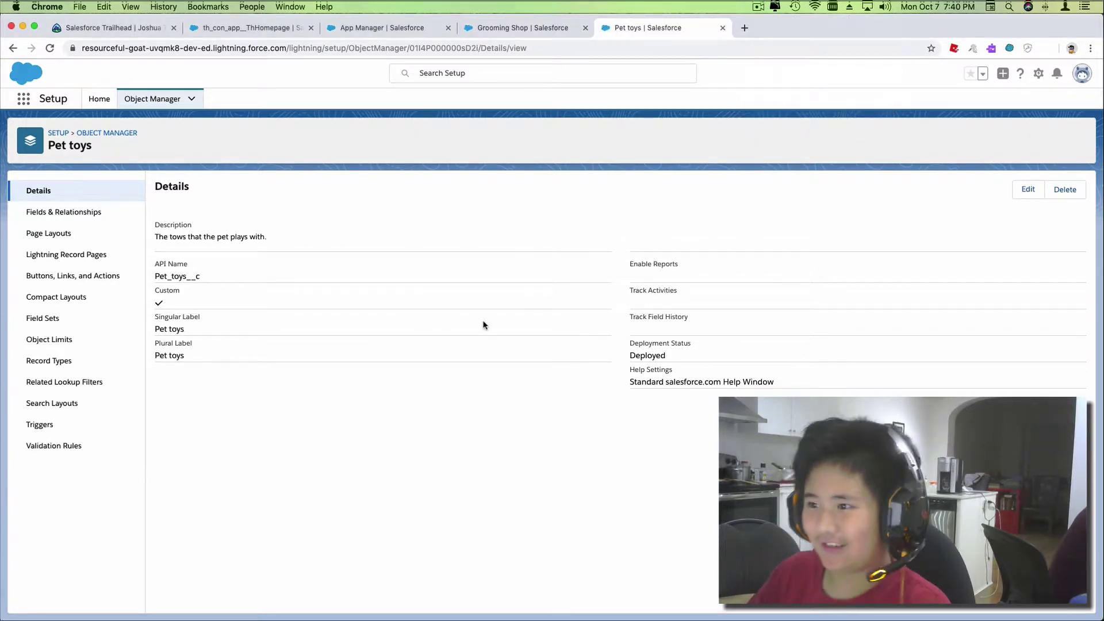
{"action": "left_click", "coordinate": [505, 33]}
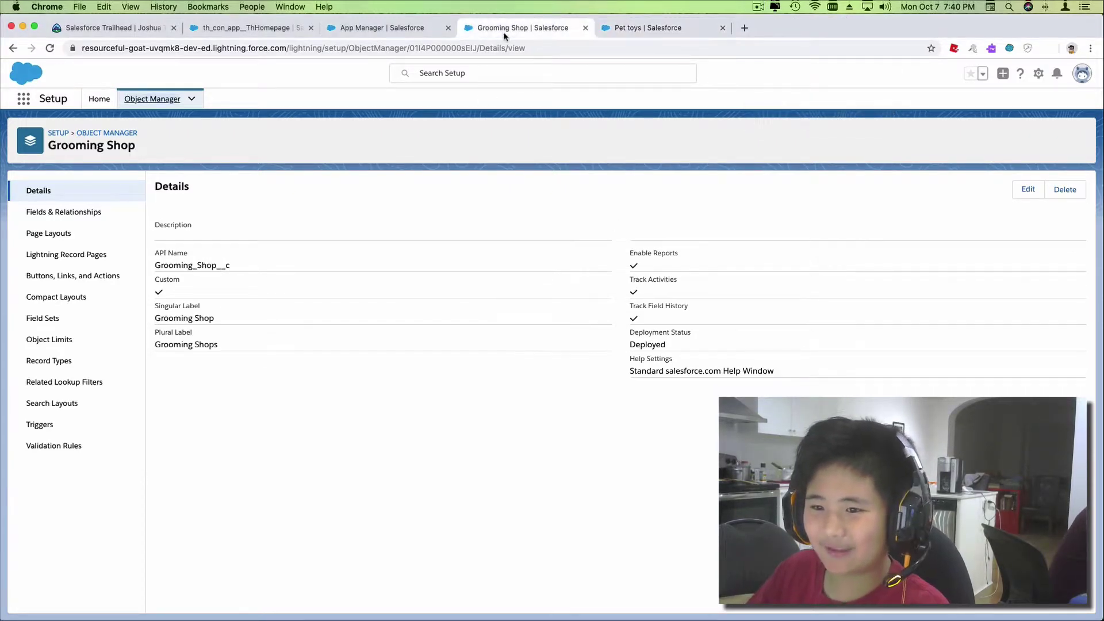
{"action": "left_click", "coordinate": [647, 28]}
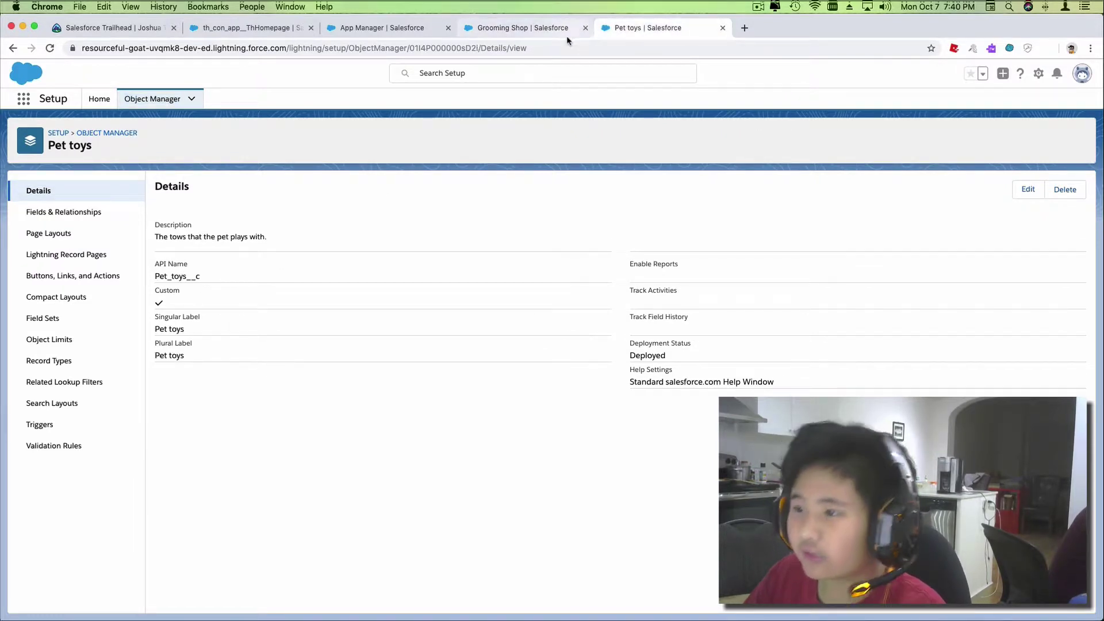
{"action": "left_click", "coordinate": [550, 33]}
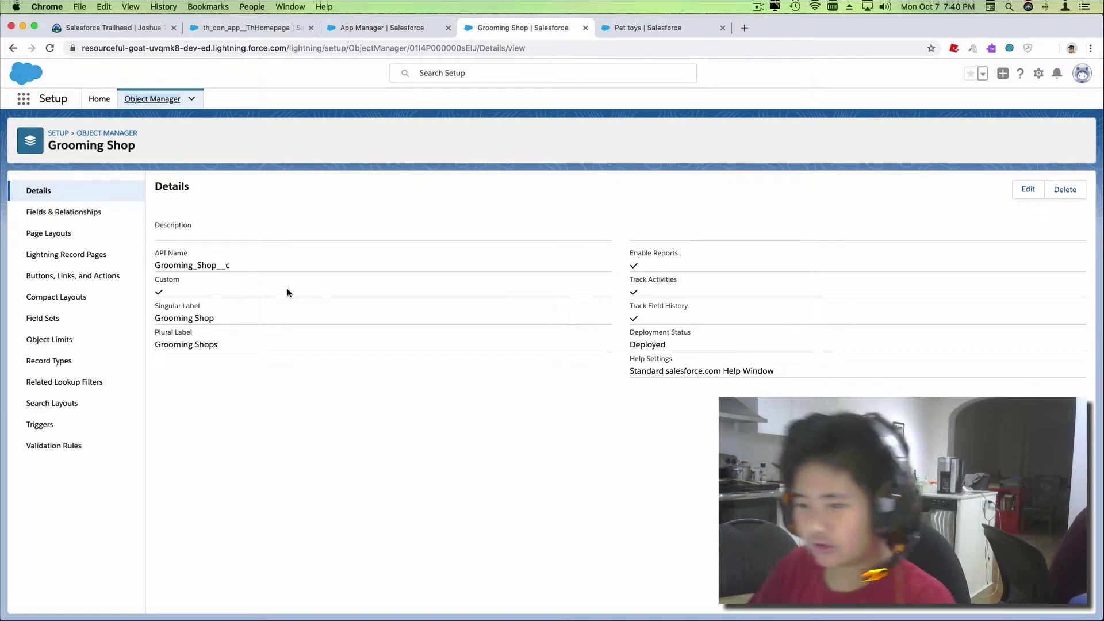
{"action": "left_click", "coordinate": [49, 232]}
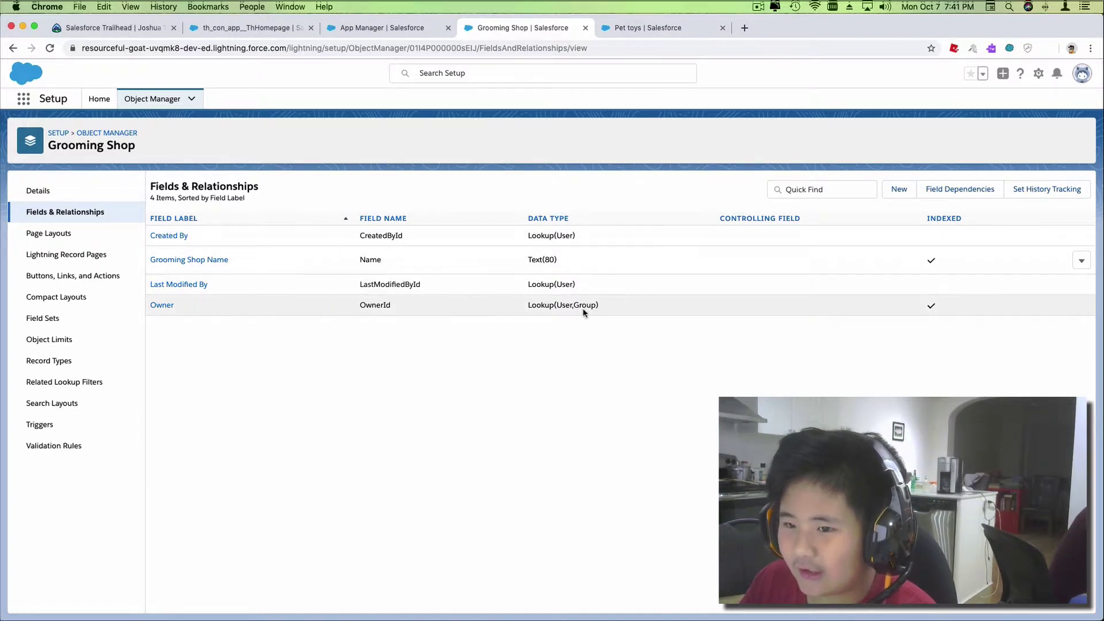
Step: Compare the Pet toys and Grooming Shop field lists, including the Lookup(User) Owner field
{"action": "left_click", "coordinate": [612, 32]}
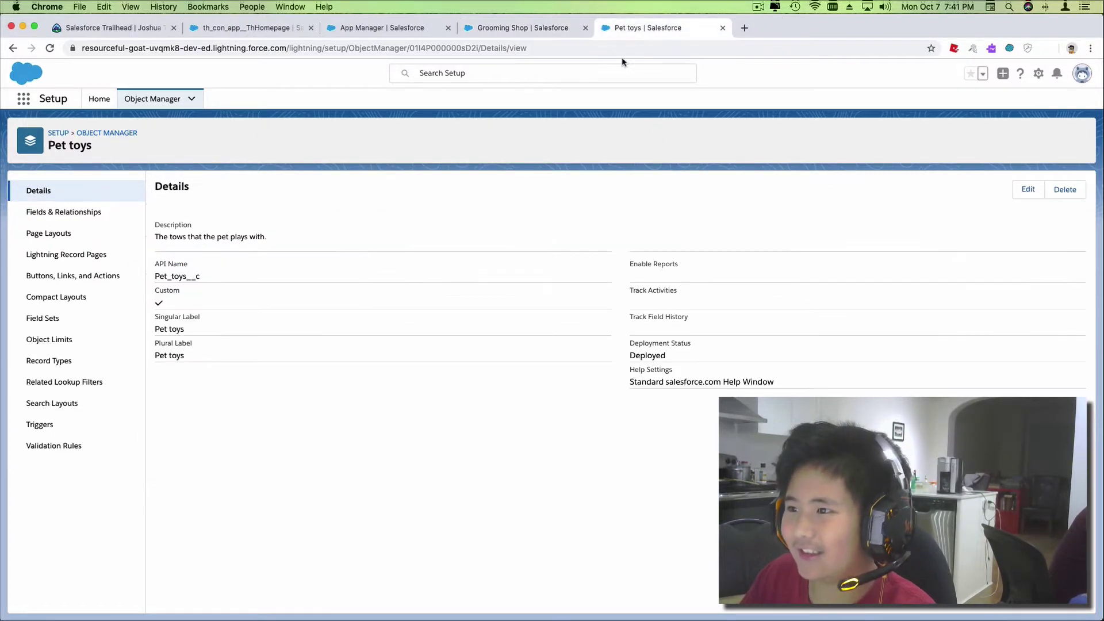
{"action": "left_click", "coordinate": [80, 218]}
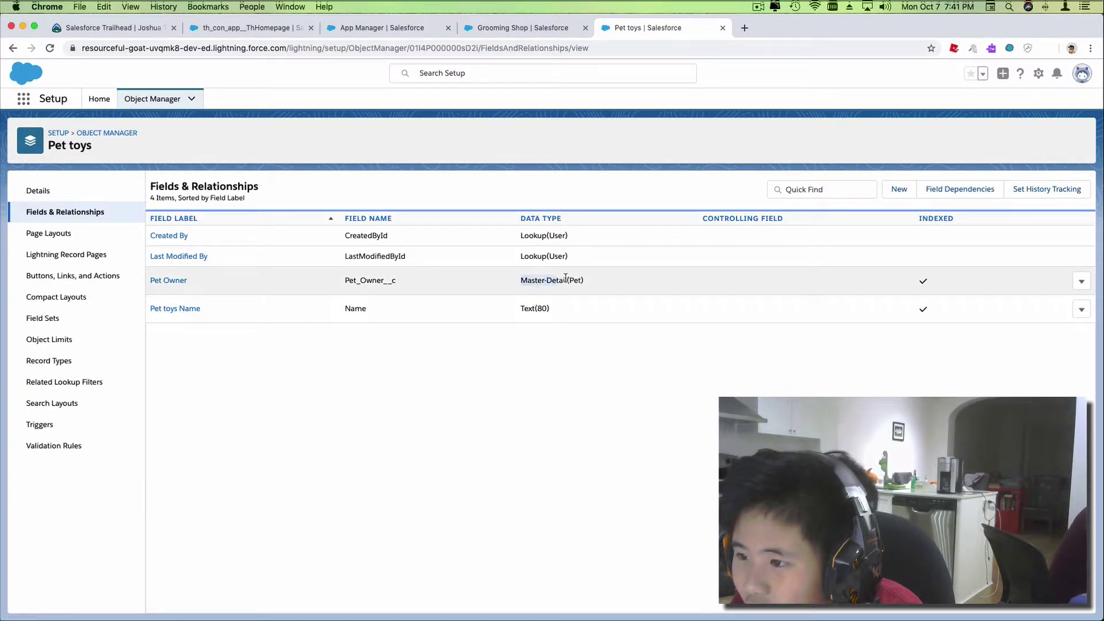
{"action": "left_click", "coordinate": [333, 275]}
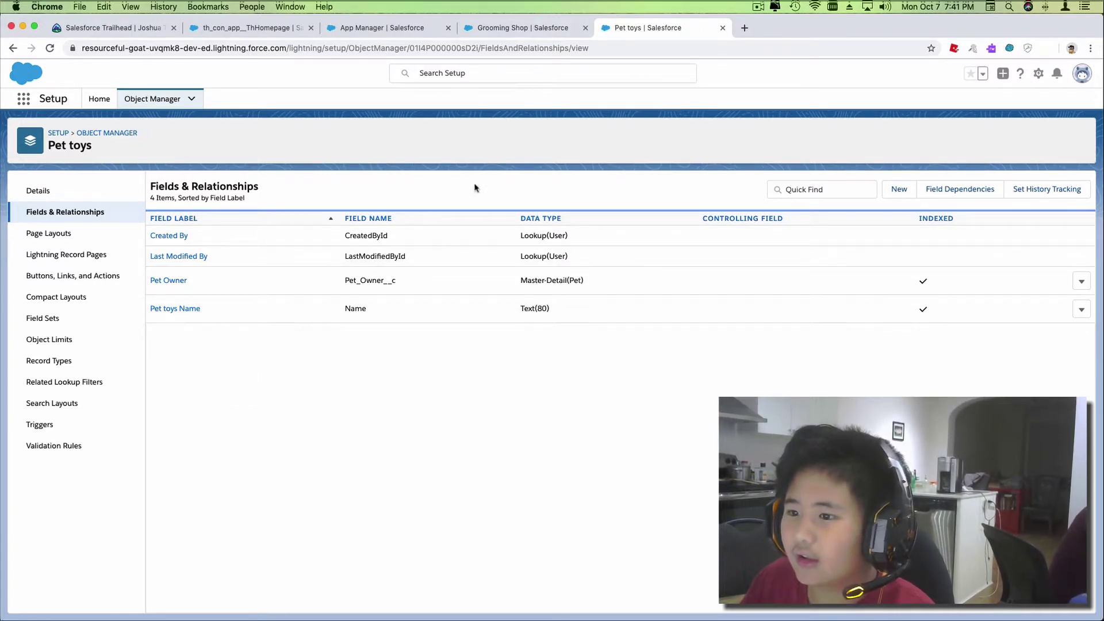
{"action": "left_click", "coordinate": [493, 30]}
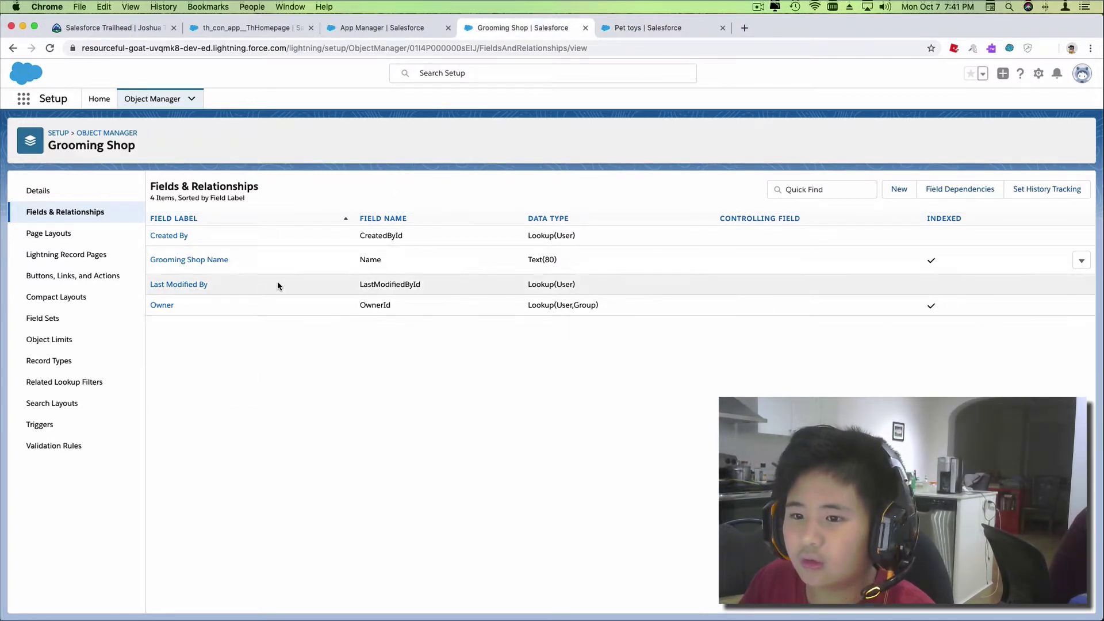
{"action": "left_click_drag", "start_coordinate": [525, 284], "coordinate": [385, 235]}
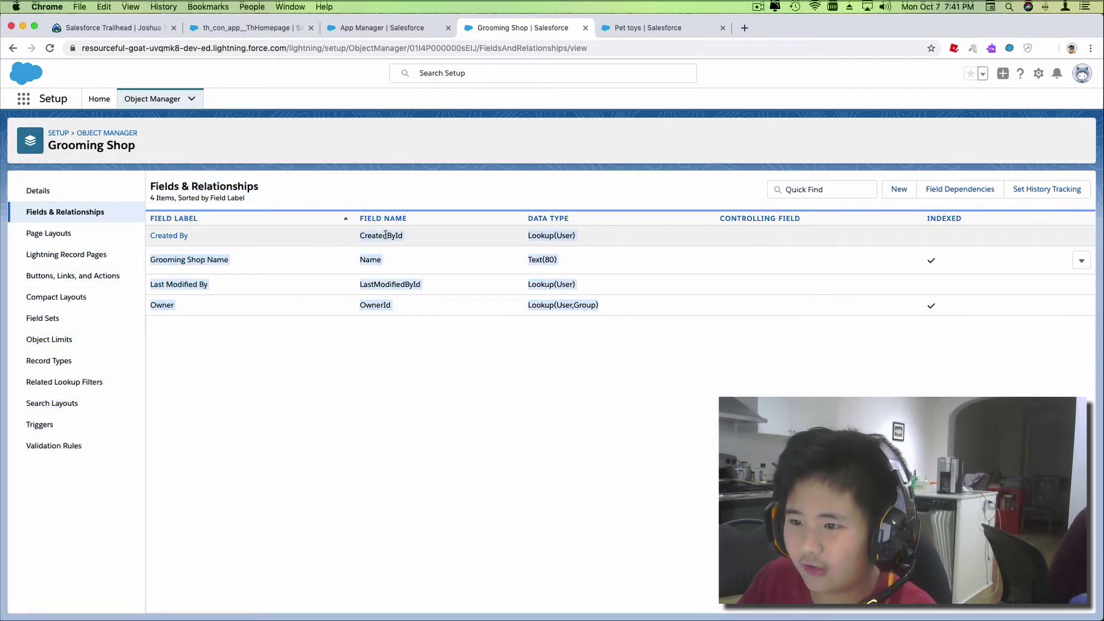
{"action": "left_click", "coordinate": [673, 26]}
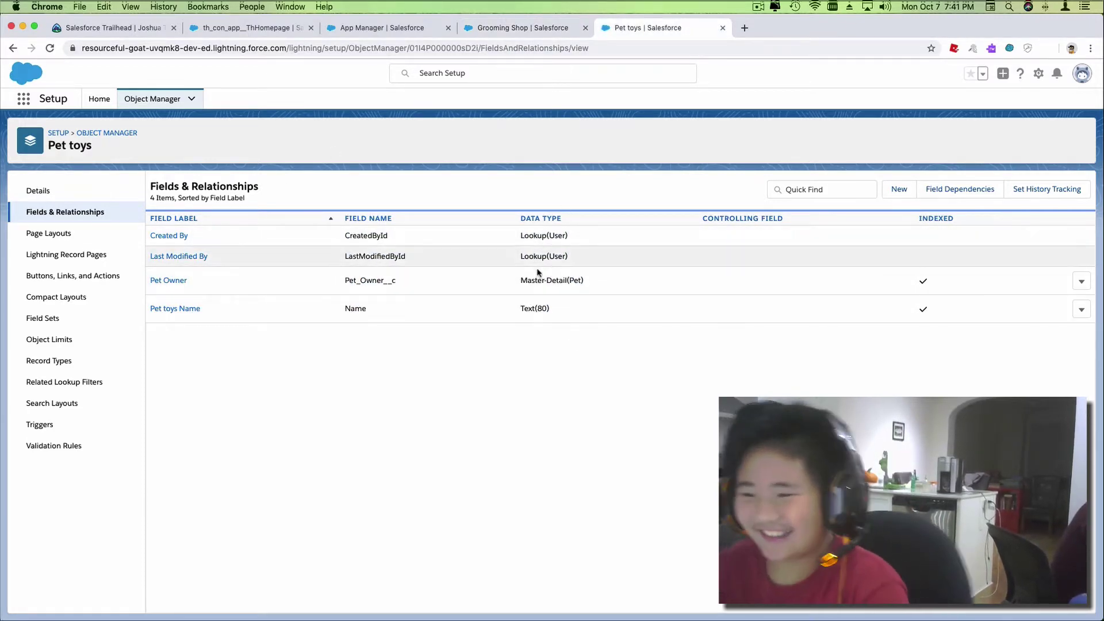
{"action": "left_click", "coordinate": [507, 28]}
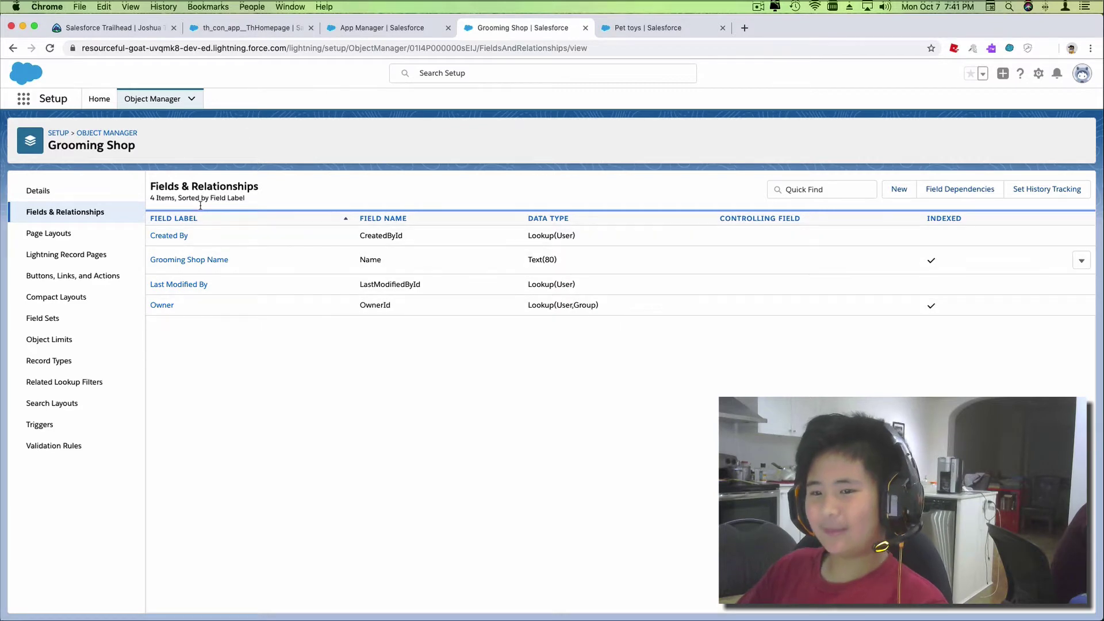
Step: Filter Available Items by 'Grooming' and move Grooming Shops into Selected Items beside Pets
{"action": "left_click", "coordinate": [368, 29]}
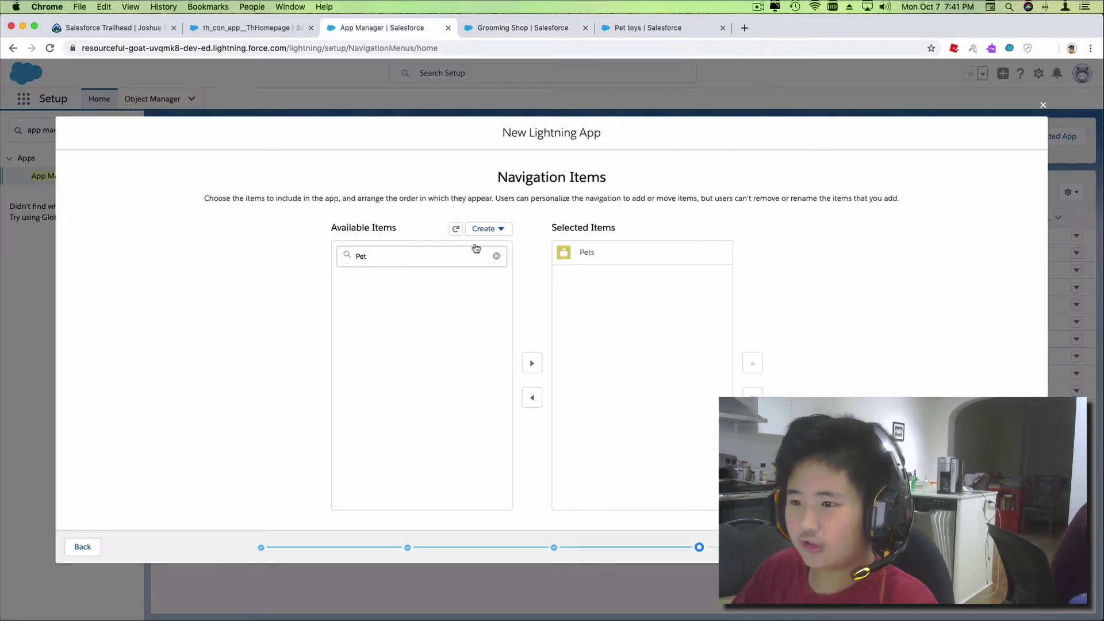
{"action": "key", "text": "BackSpace"}
{"action": "key", "text": "BackSpace"}
{"action": "key", "text": "BackSpace"}
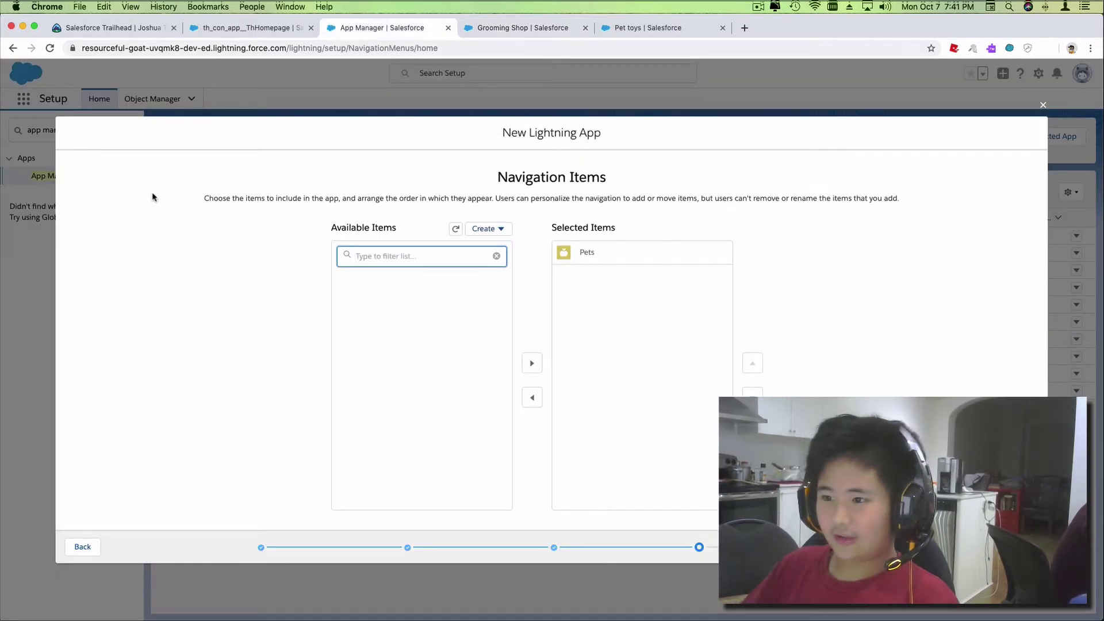
{"action": "type", "text": "Grooming"}
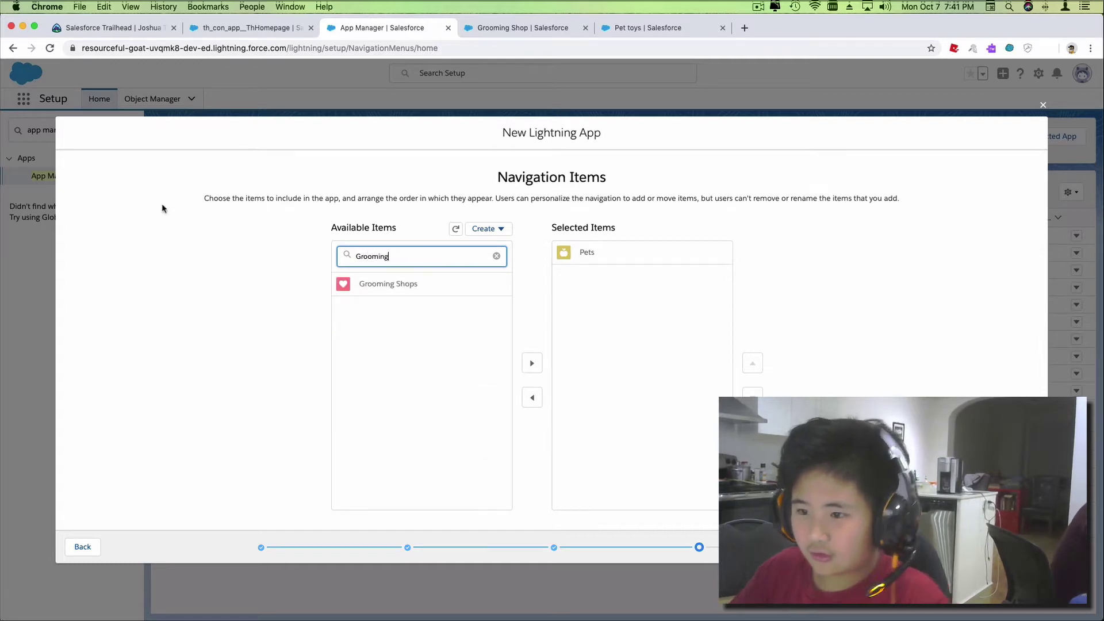
{"action": "left_click", "coordinate": [384, 278]}
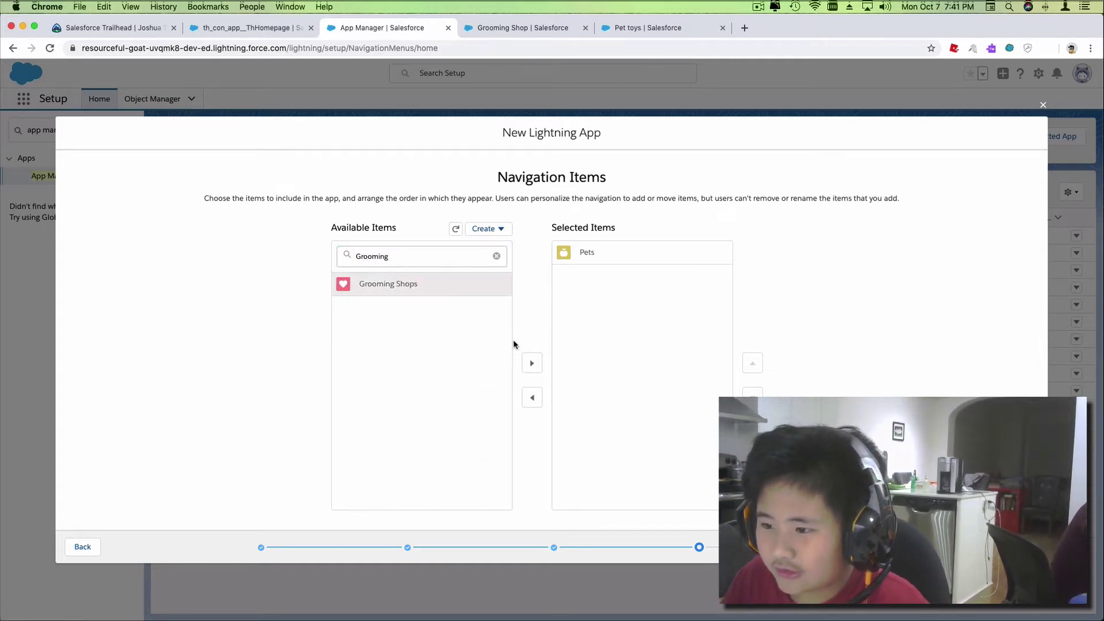
{"action": "left_click", "coordinate": [532, 363]}
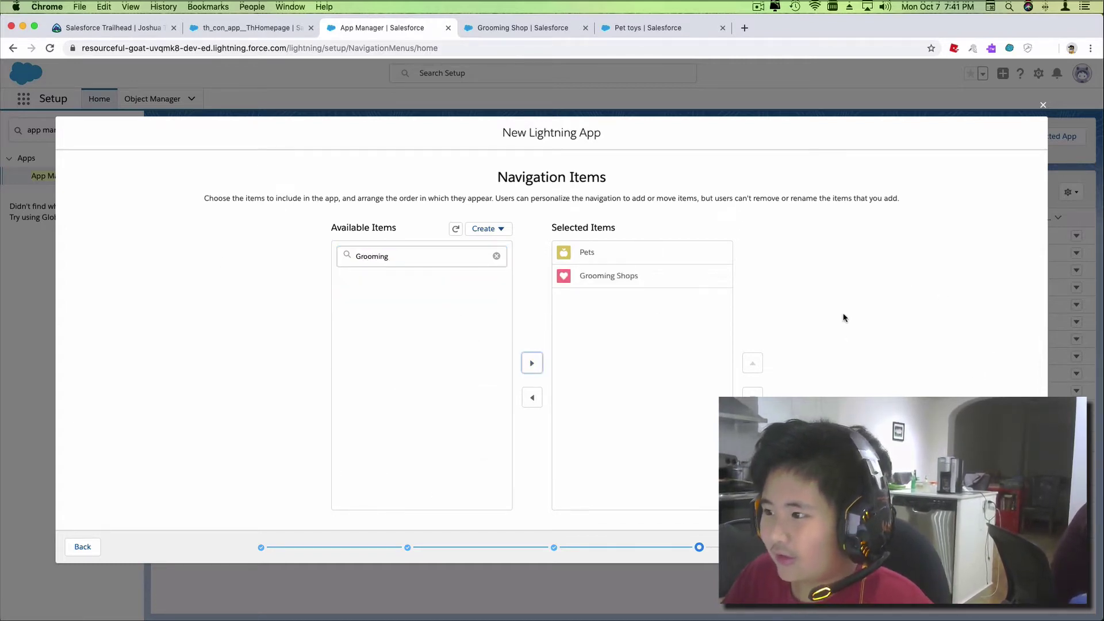
{"action": "left_click", "coordinate": [893, 200]}
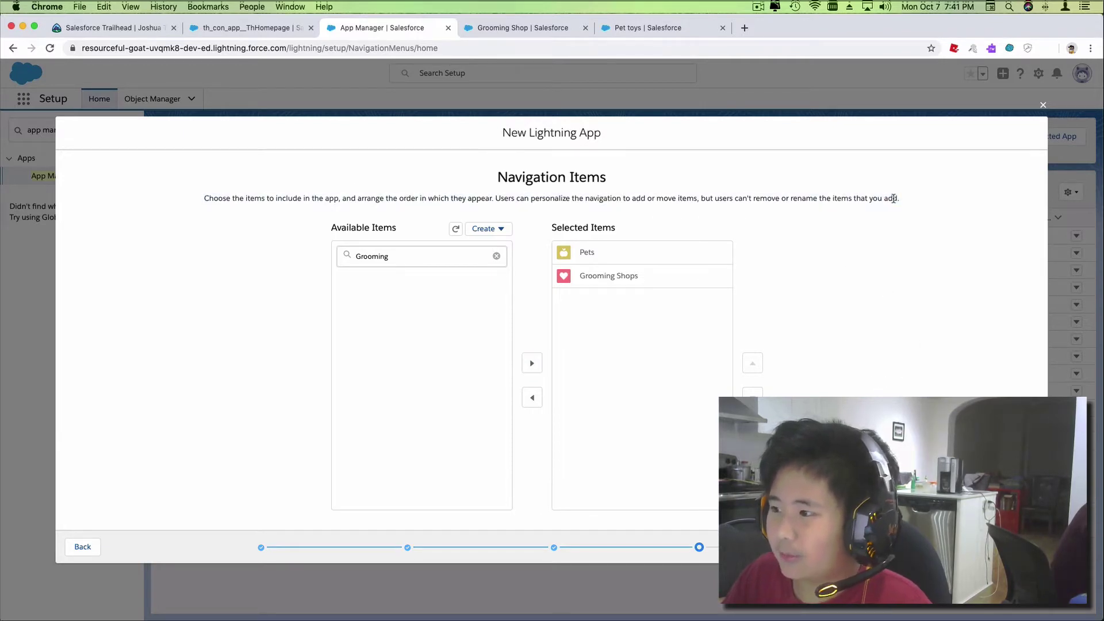
{"action": "left_click_drag", "start_coordinate": [555, 196], "coordinate": [855, 202]}
{"action": "left_click", "coordinate": [854, 202]}
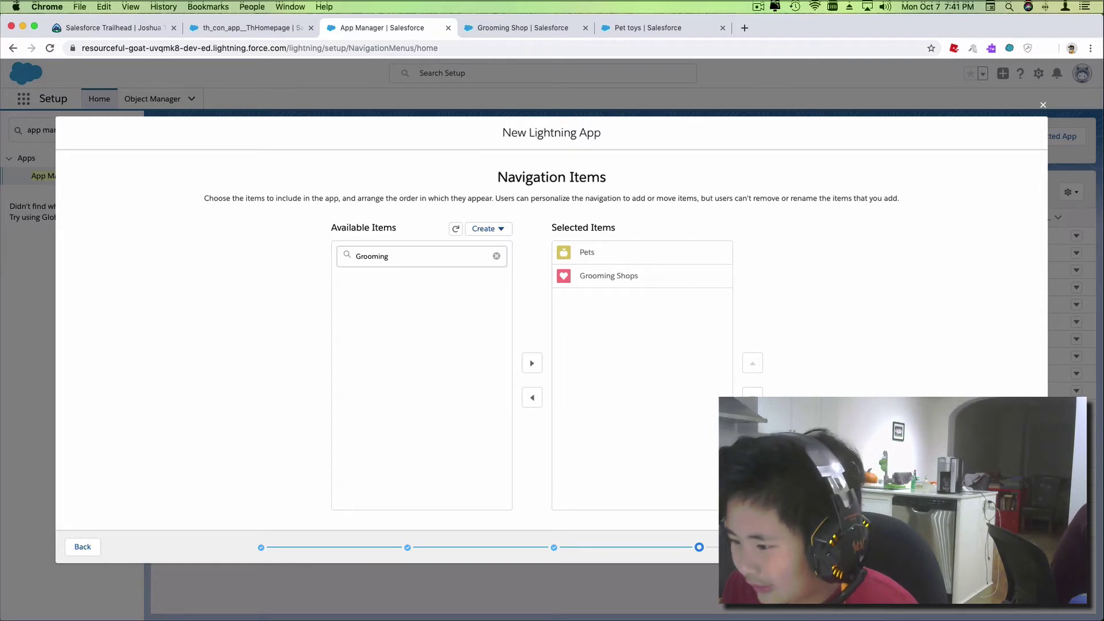
Step: On the User Profiles step, move System Administrator into the Pet shelter app's selected profiles
{"action": "left_click", "coordinate": [1020, 547]}
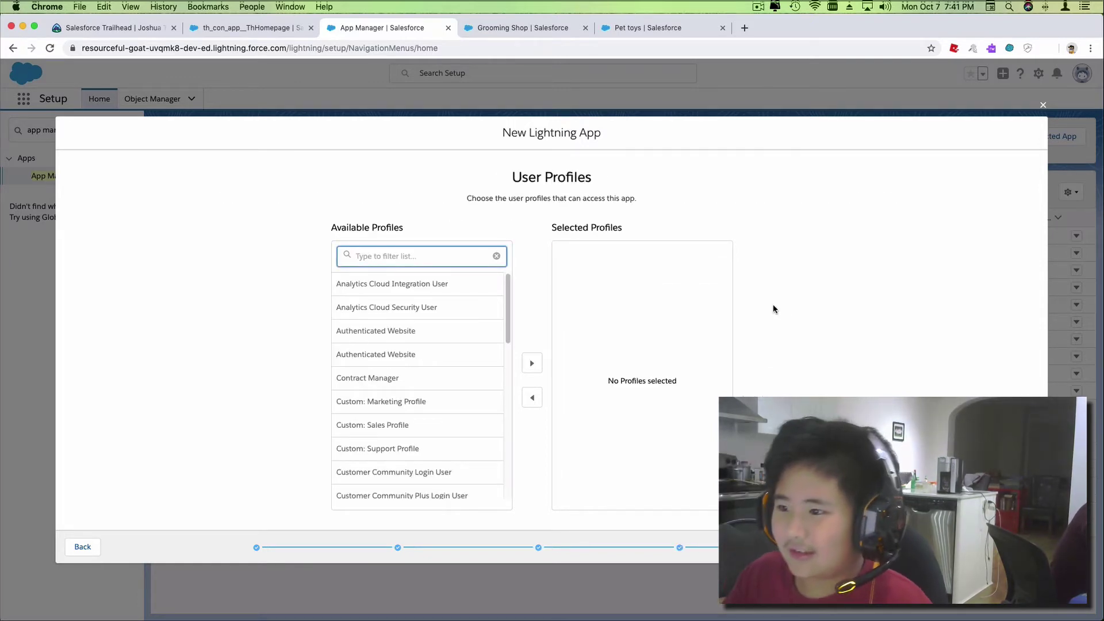
{"action": "left_click_drag", "start_coordinate": [637, 199], "coordinate": [518, 172]}
{"action": "left_click", "coordinate": [674, 186]}
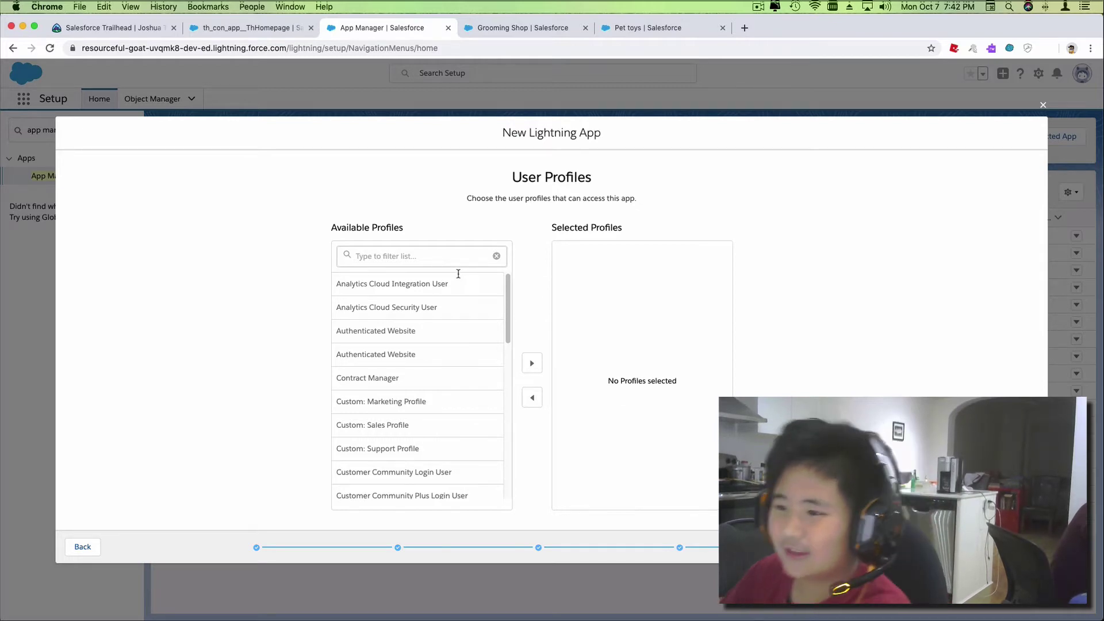
{"action": "left_click", "coordinate": [406, 255]}
{"action": "left_click", "coordinate": [665, 286]}
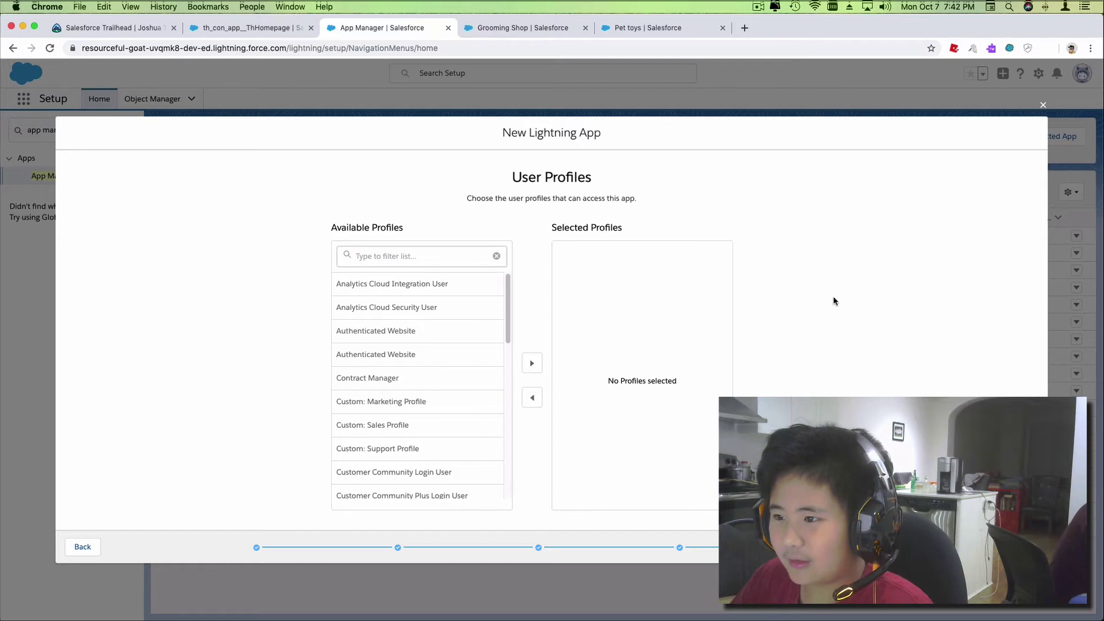
{"action": "left_click", "coordinate": [409, 255]}
{"action": "type", "text": "A"}
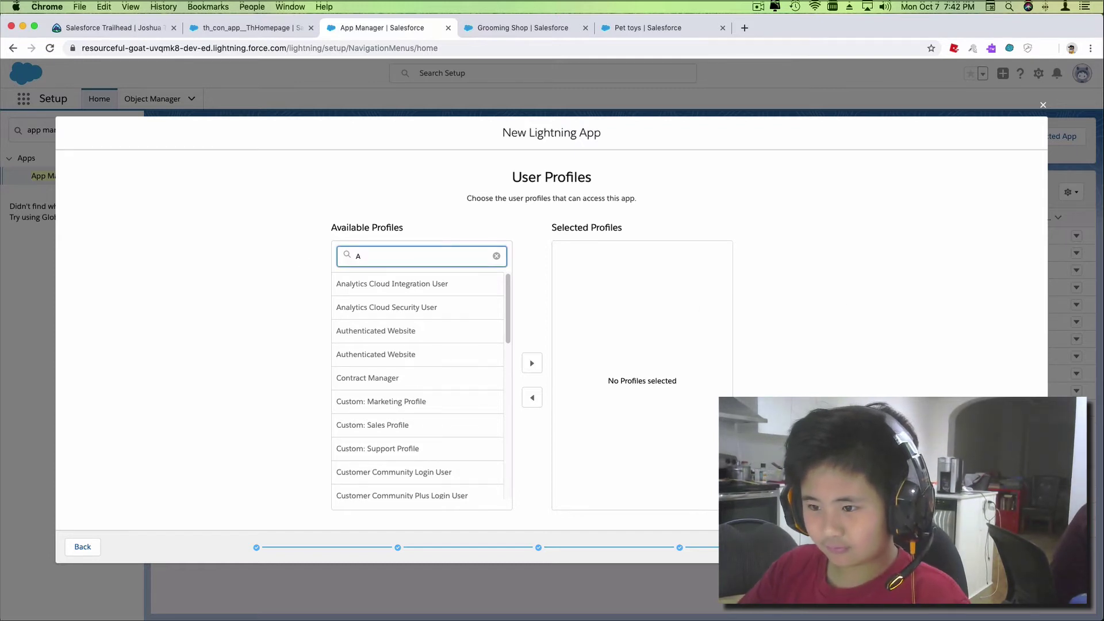
{"action": "key", "text": "BackSpace"}
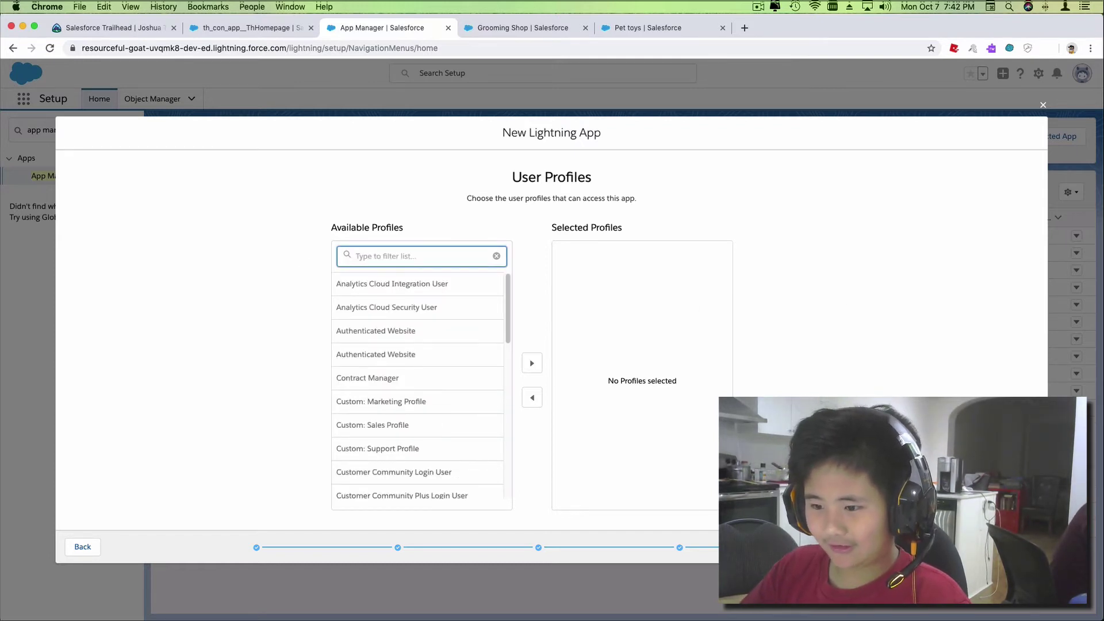
{"action": "scroll", "coordinate": [420, 317], "scroll_direction": "down", "scroll_amount": 10}
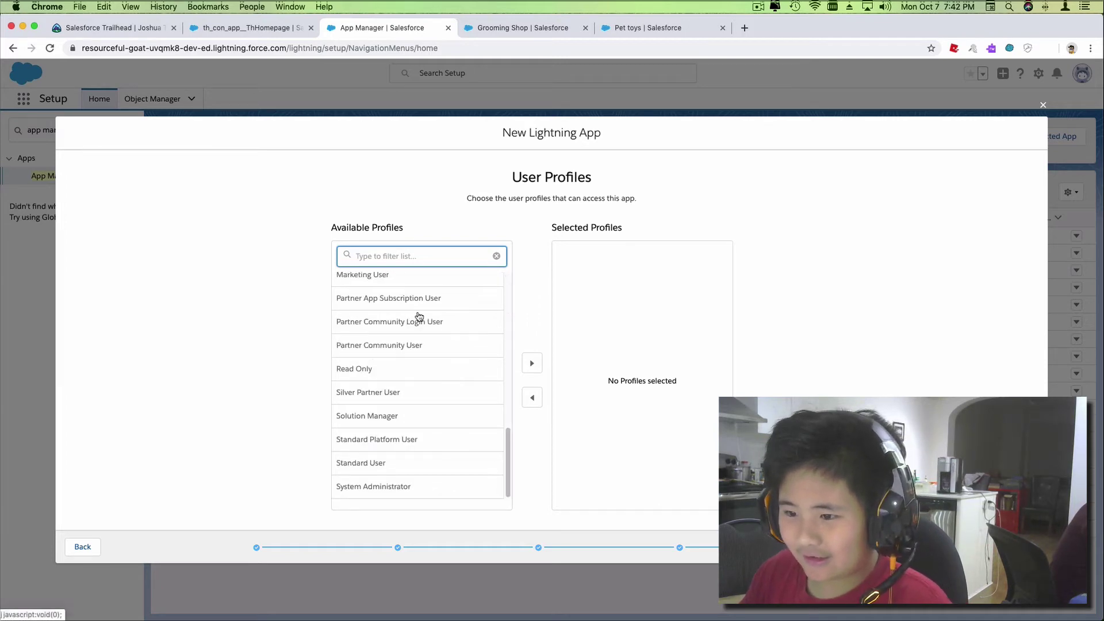
{"action": "left_click", "coordinate": [389, 487]}
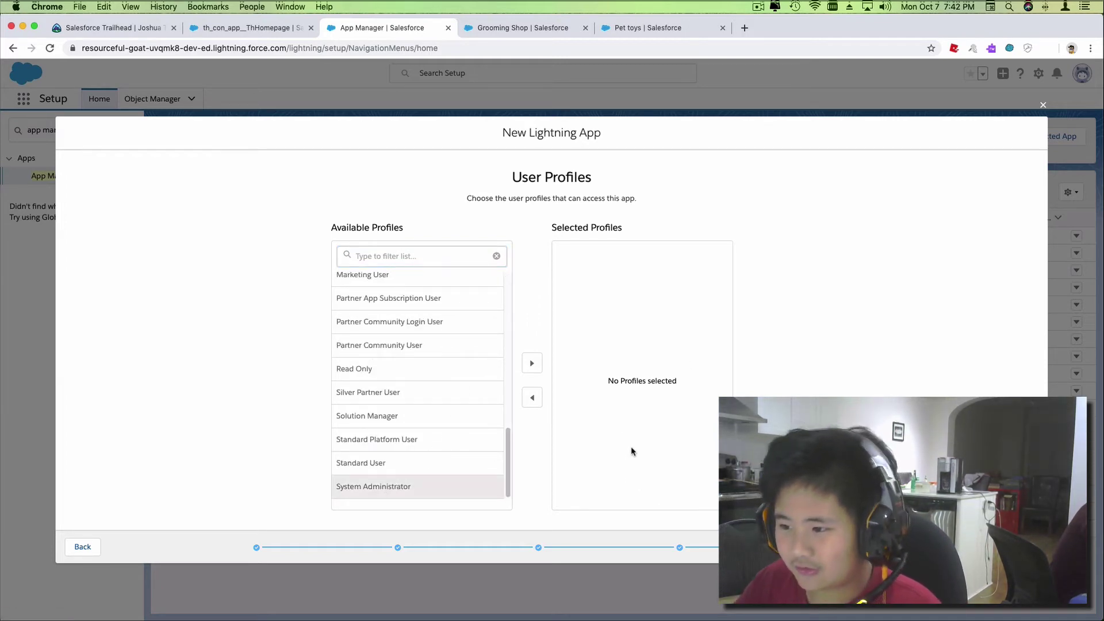
{"action": "left_click", "coordinate": [533, 361]}
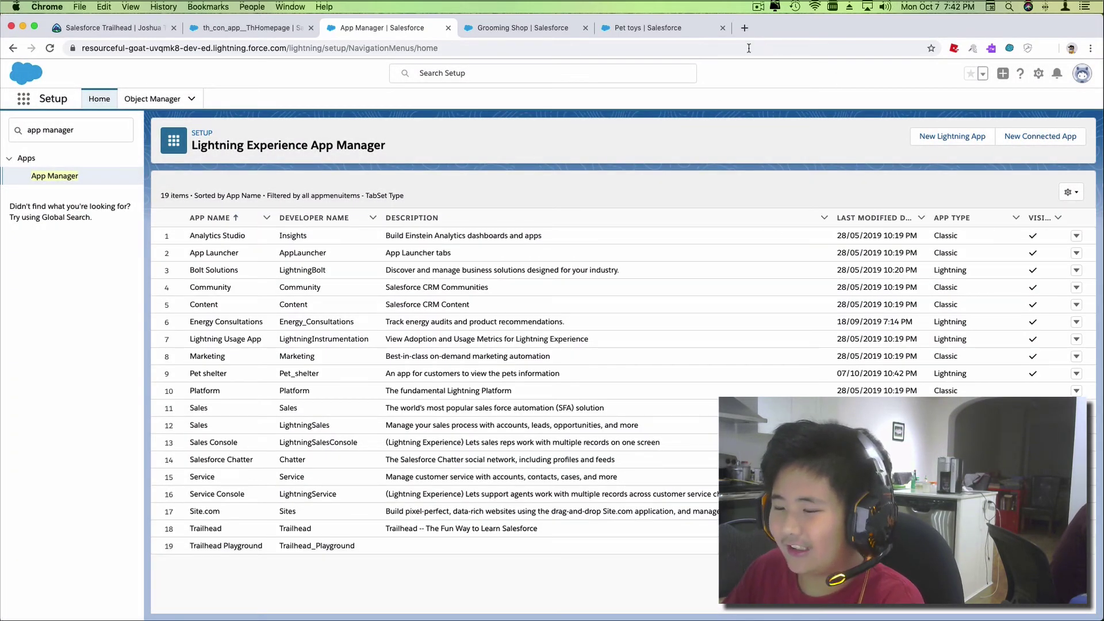
Step: View Trailhead's Hands-on Orgs page with My Trailhead Playground 1 as the default org
{"action": "left_click", "coordinate": [104, 27]}
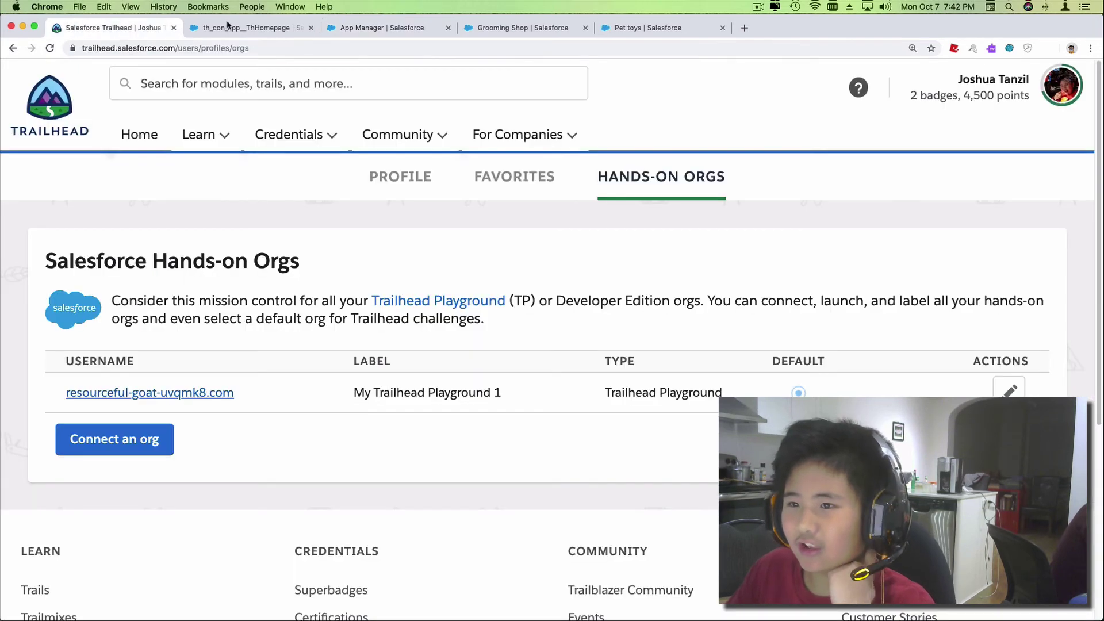
{"action": "left_click", "coordinate": [396, 29]}
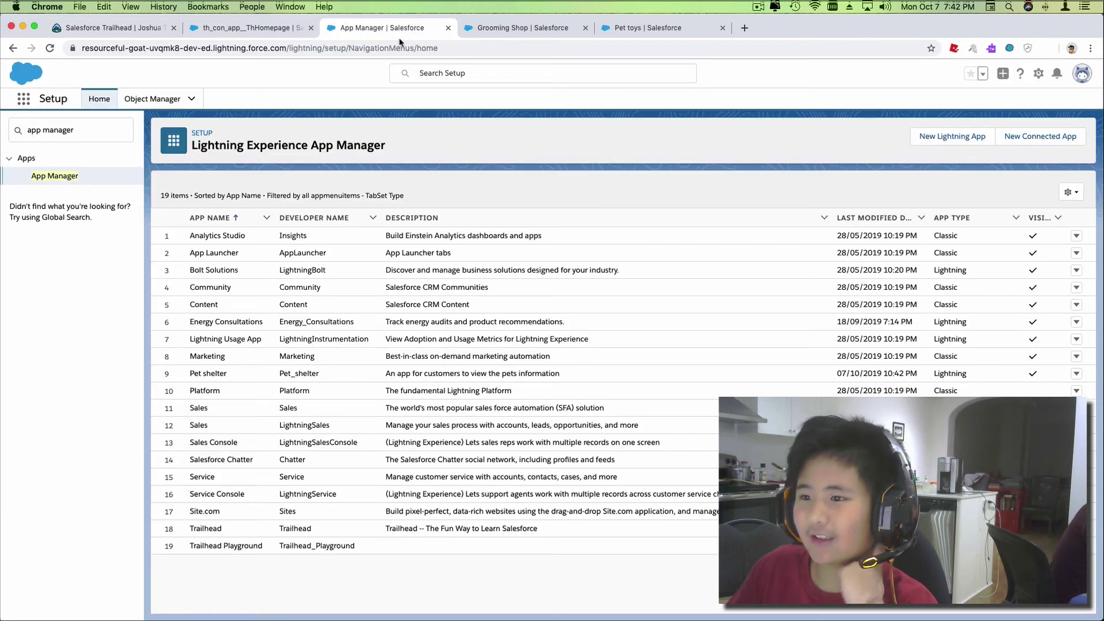
{"action": "left_click", "coordinate": [105, 27]}
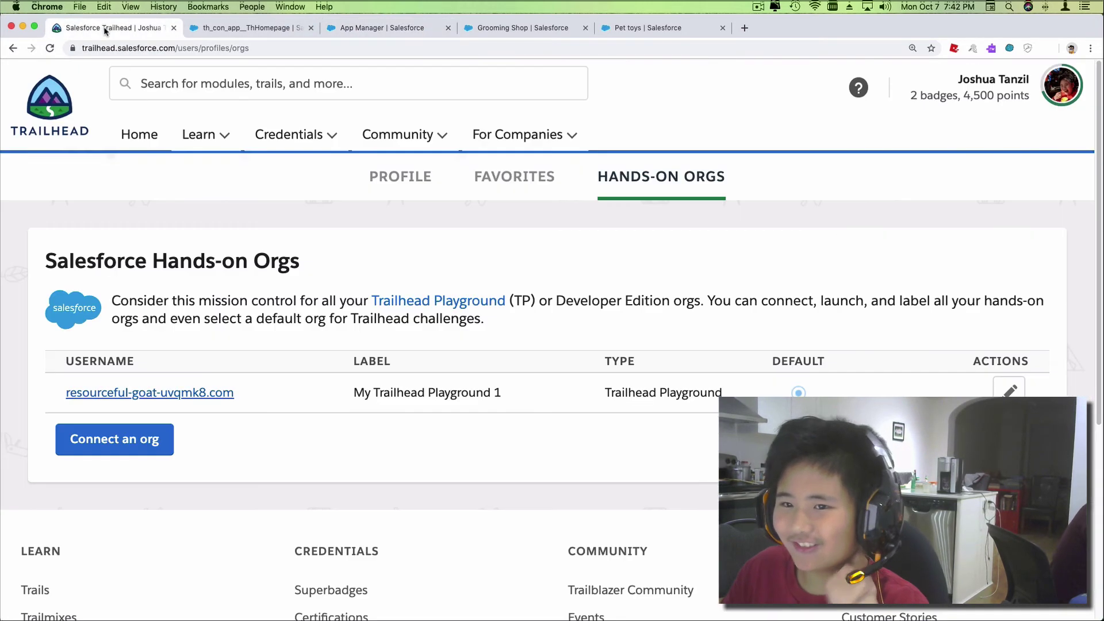
{"action": "left_click", "coordinate": [758, 6]}
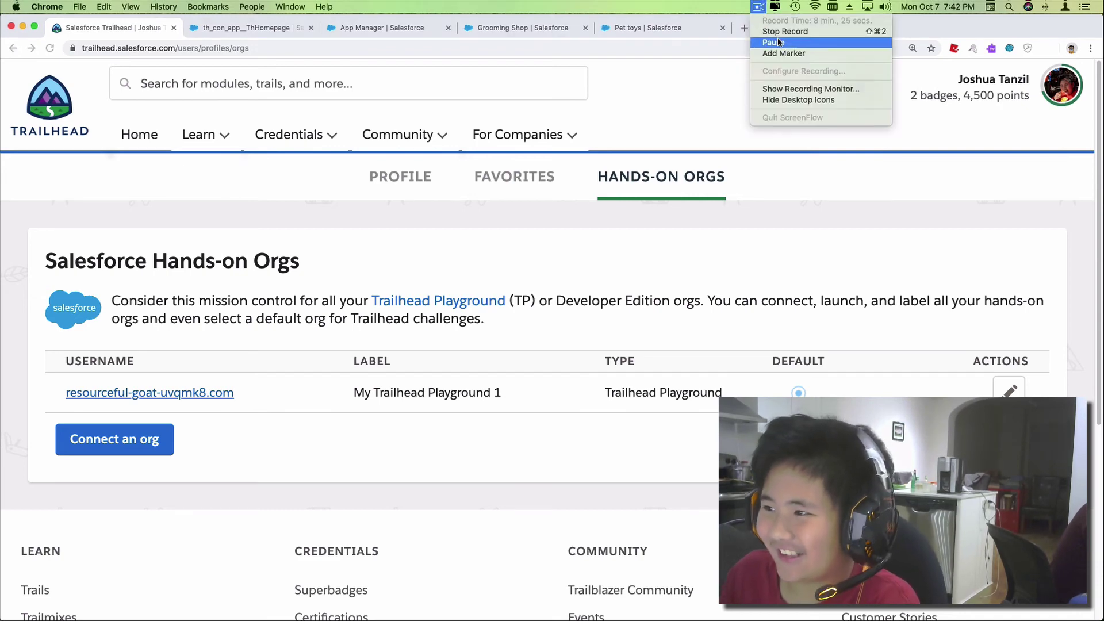